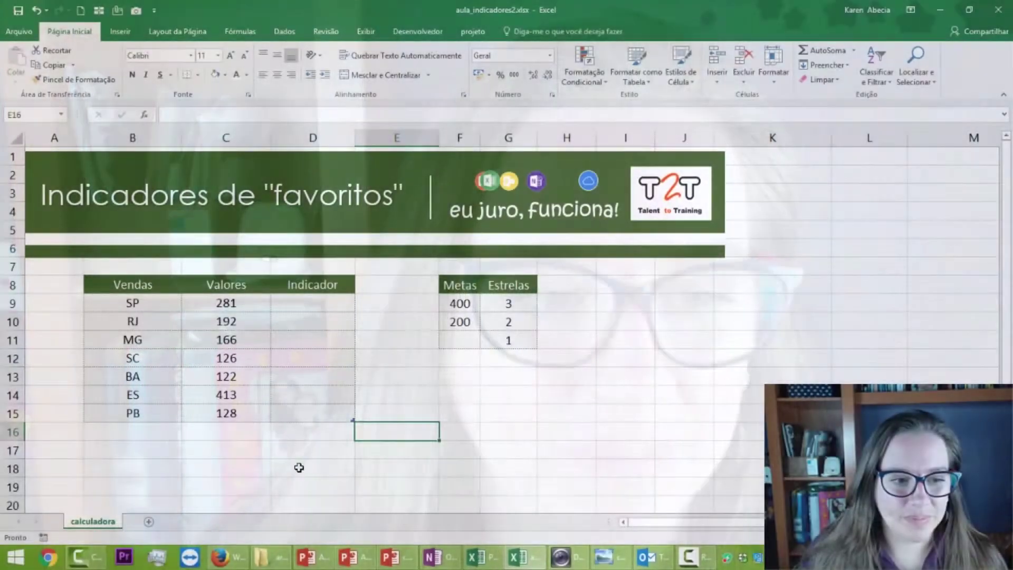
Highlight the Vendas, Valores and Indicador columns, then bring up conditional formatting for Valores C9:C15
click(298, 467)
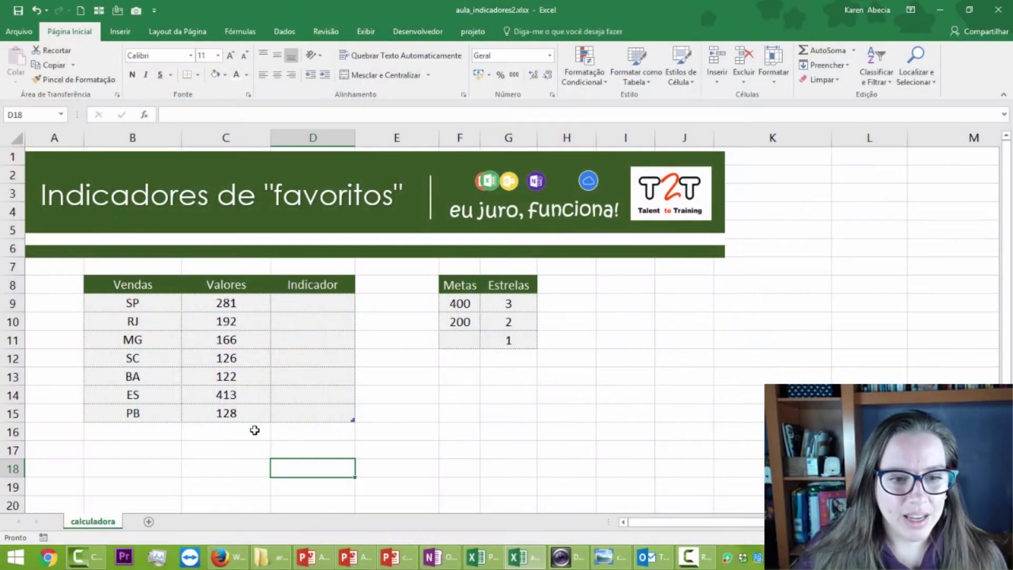
drag(149, 283, 142, 413)
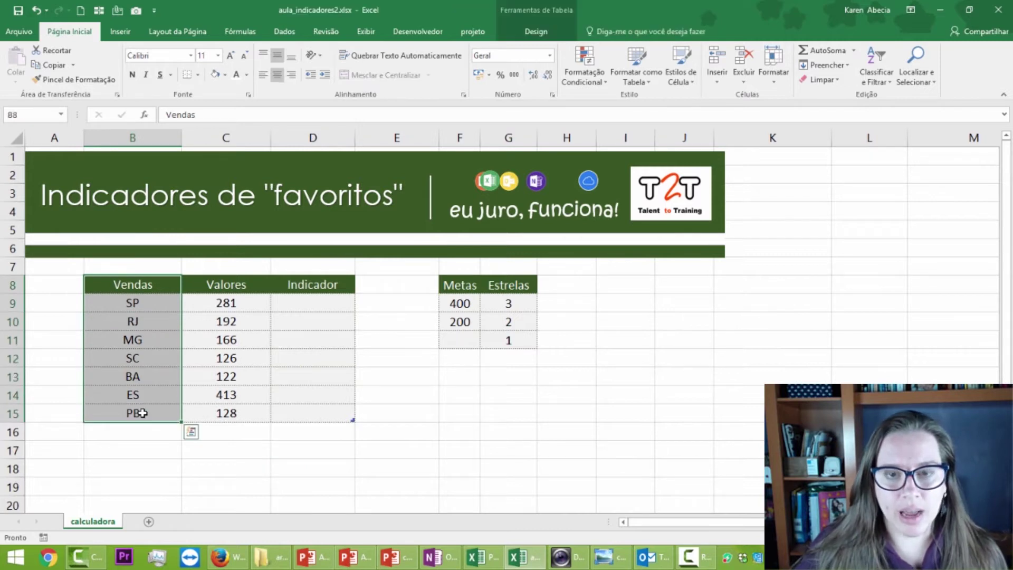
drag(192, 288, 202, 418)
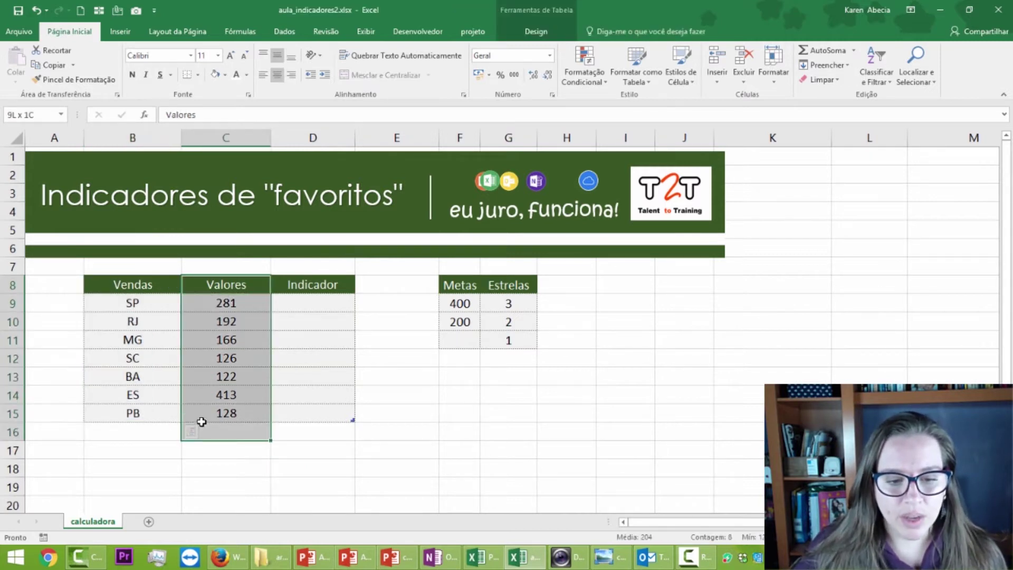
drag(281, 307, 284, 410)
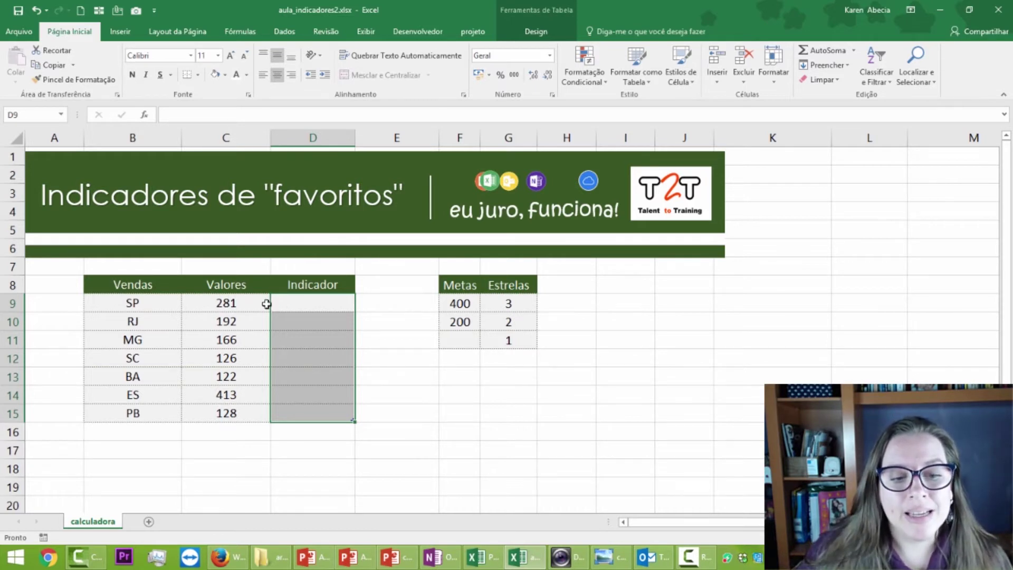
drag(268, 305, 244, 413)
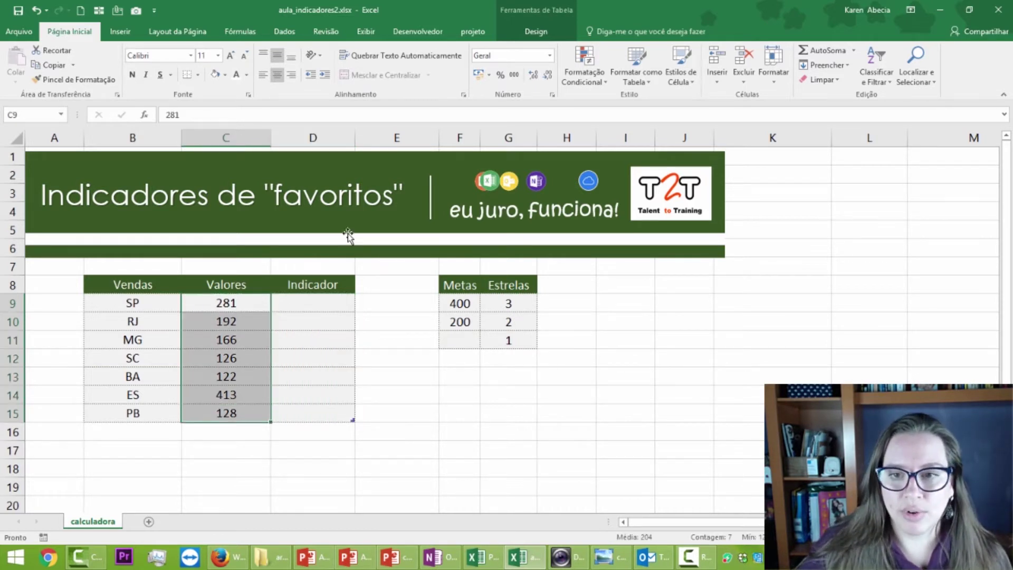
click(587, 71)
mouse_move(625, 214)
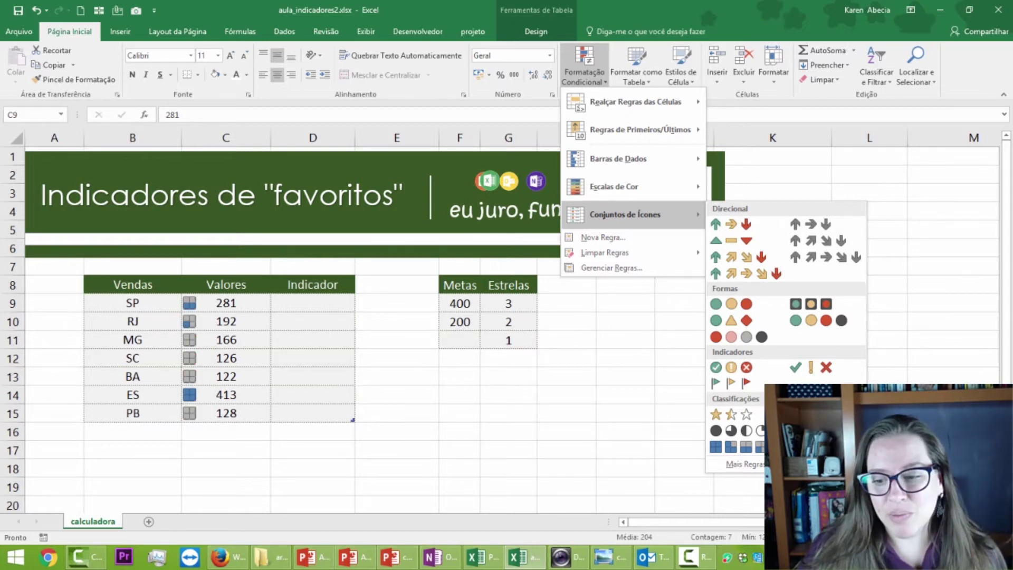
click(746, 420)
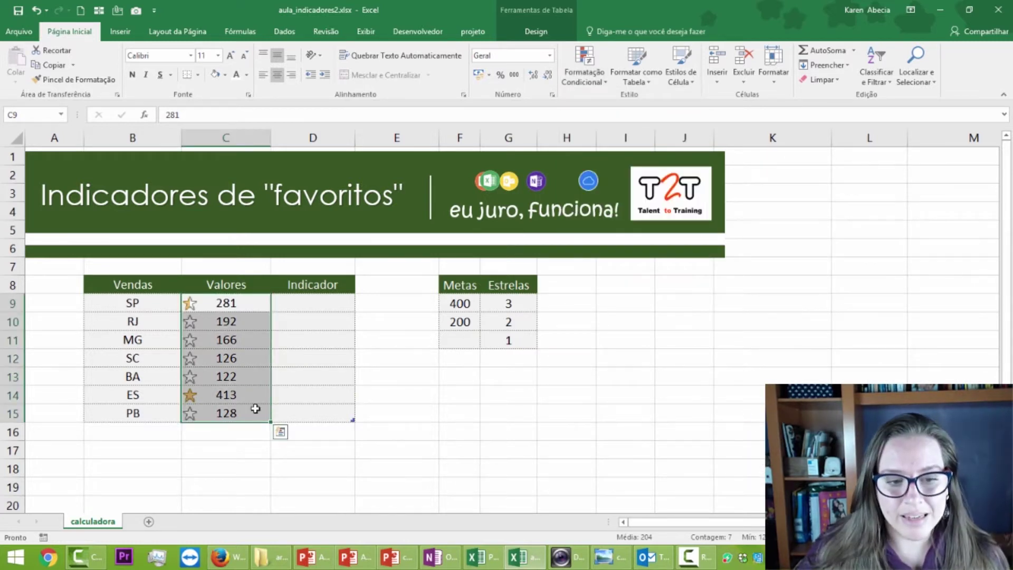
click(219, 361)
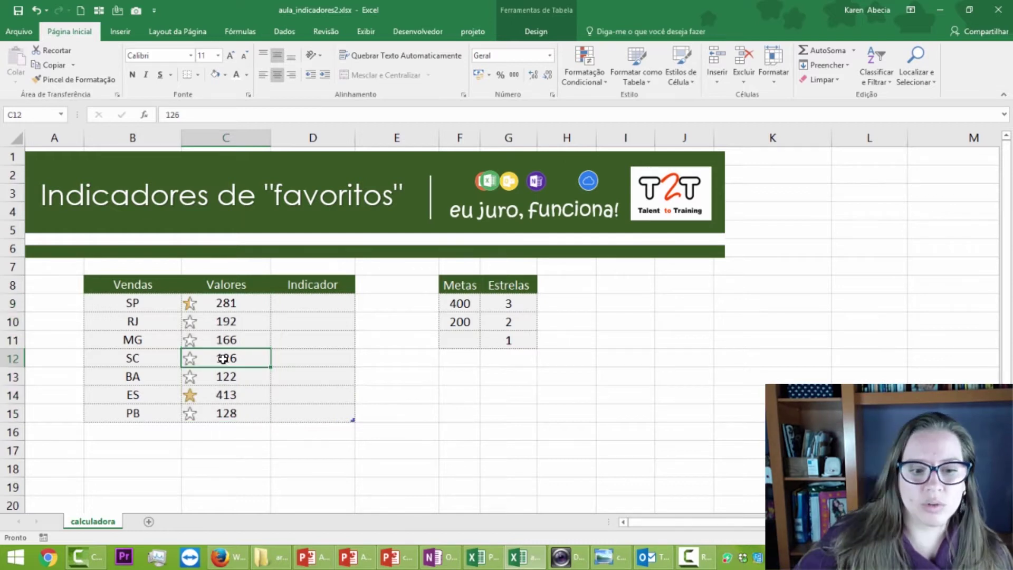
click(200, 305)
drag(199, 379, 221, 416)
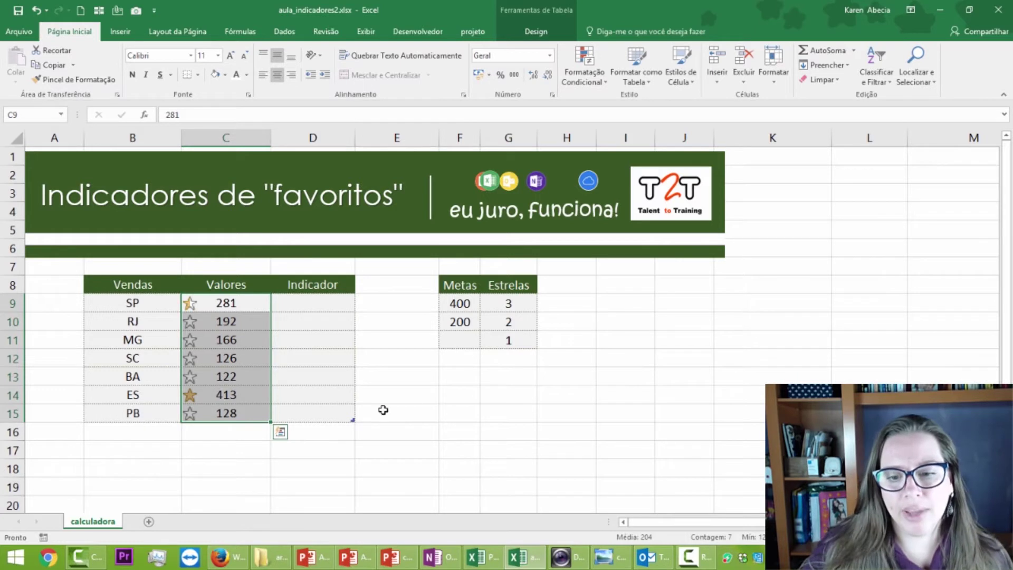
click(514, 341)
click(503, 324)
click(501, 300)
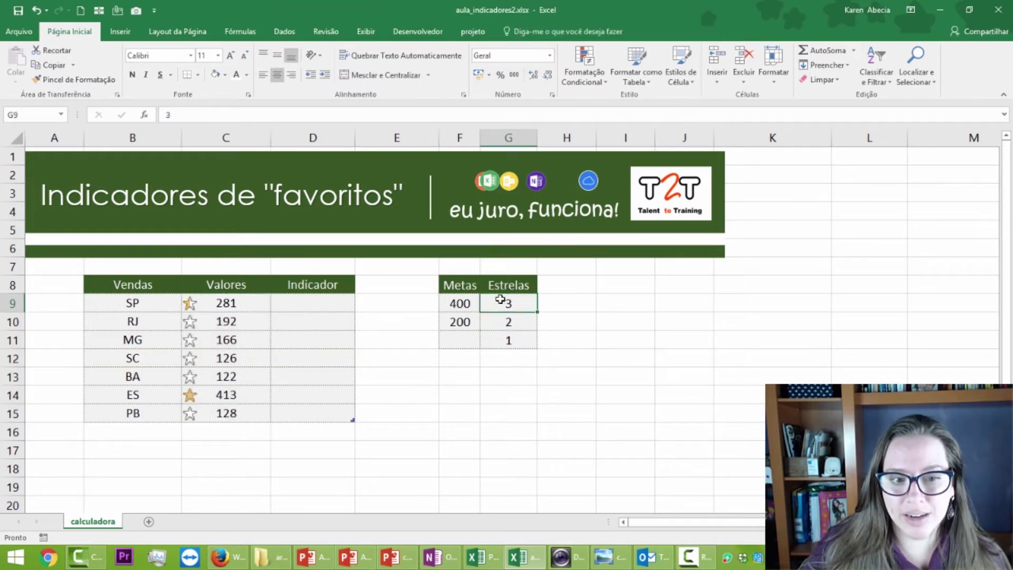
key(ctrl+z)
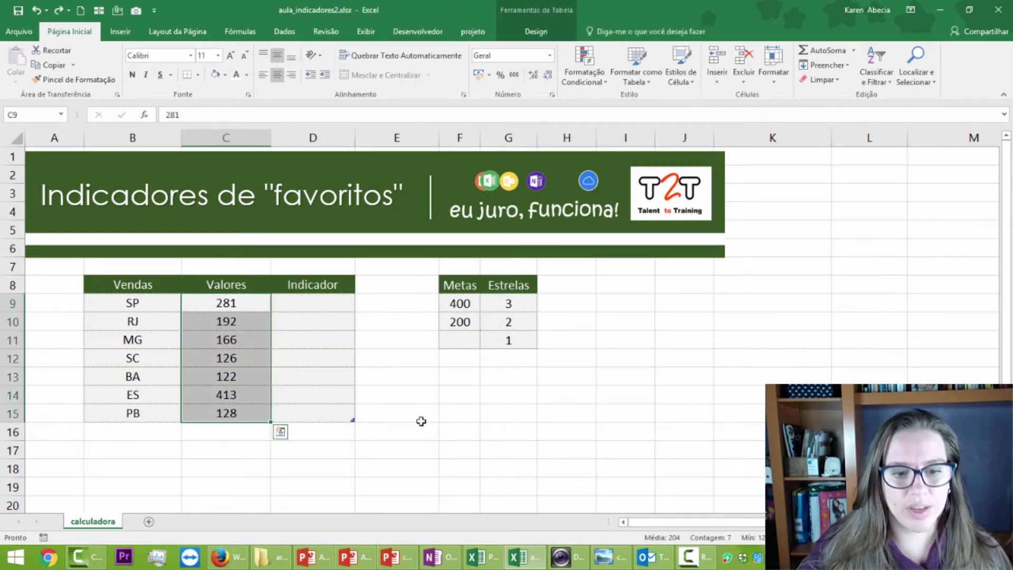
click(425, 428)
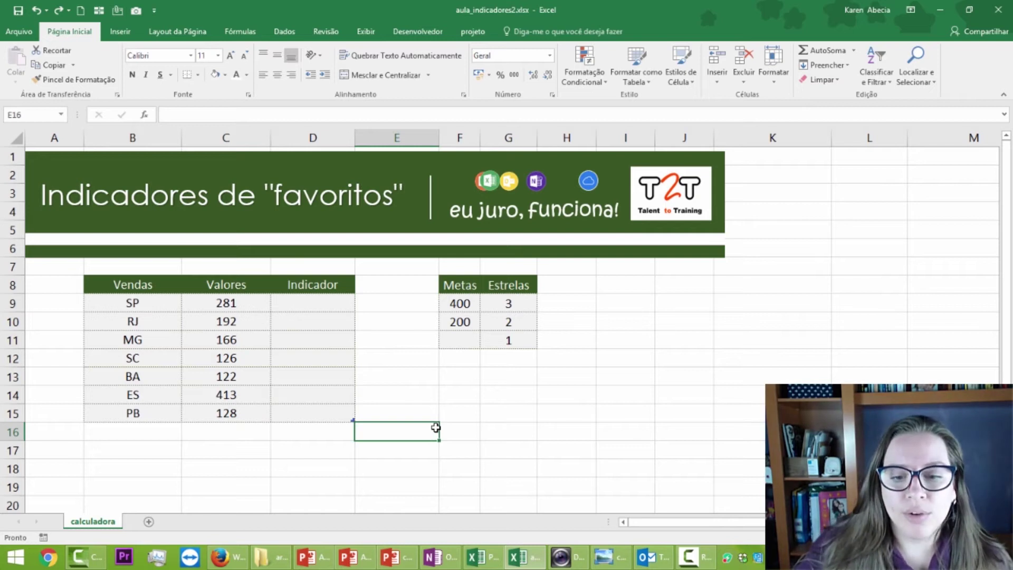
drag(457, 286, 500, 344)
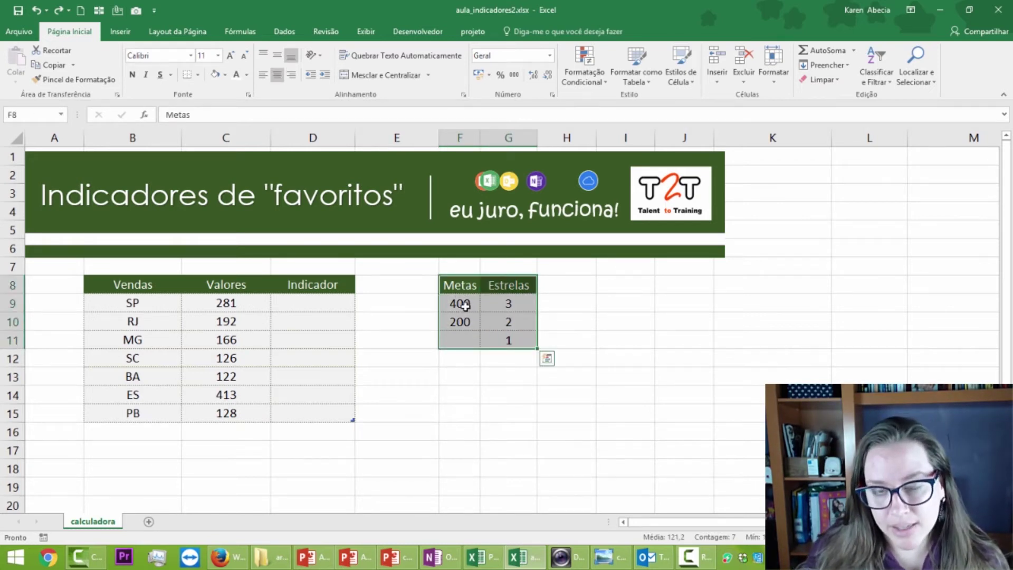
drag(461, 361, 461, 372)
click(488, 304)
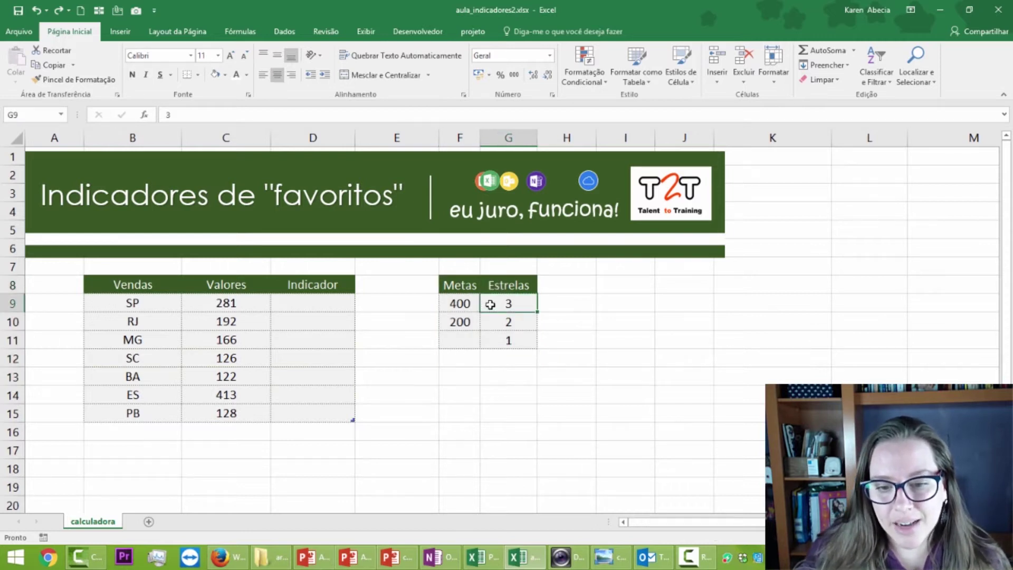
click(463, 302)
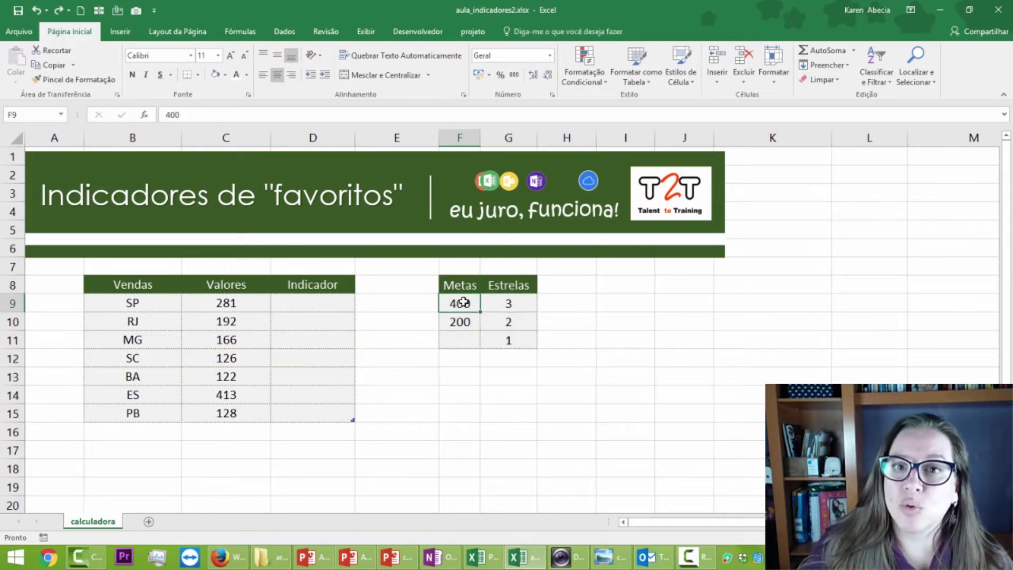
click(487, 321)
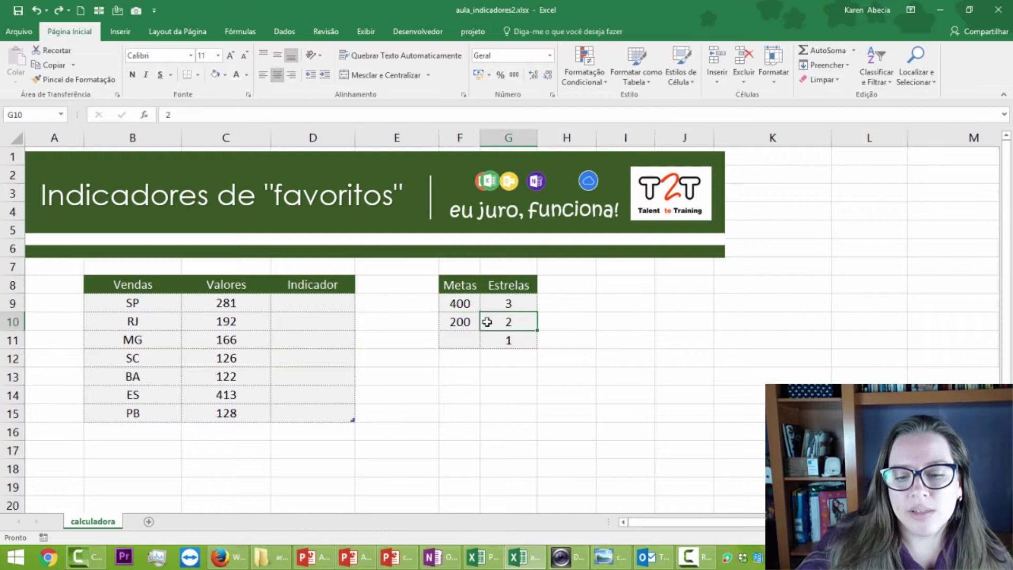
click(464, 322)
click(469, 305)
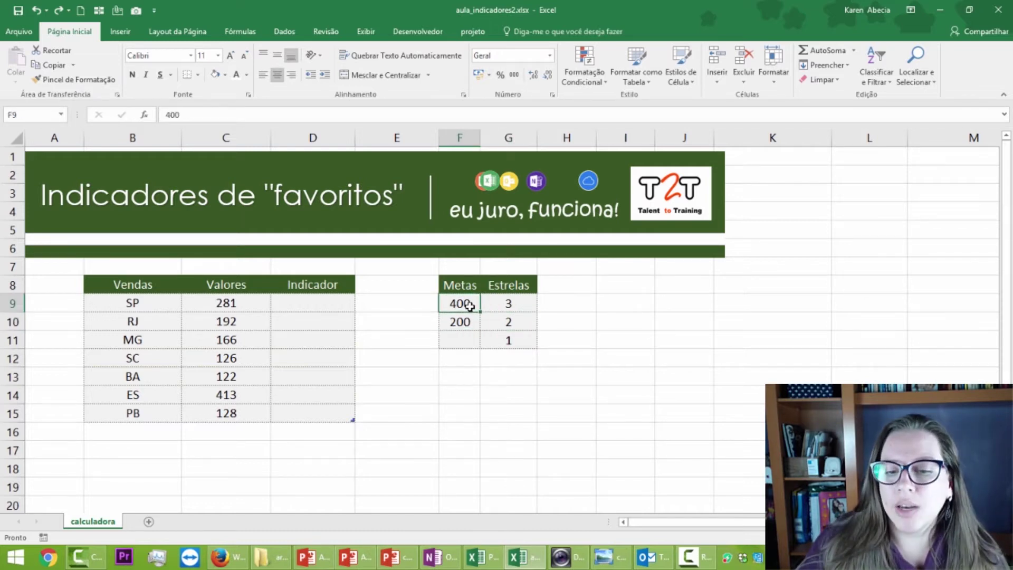
drag(469, 306, 470, 320)
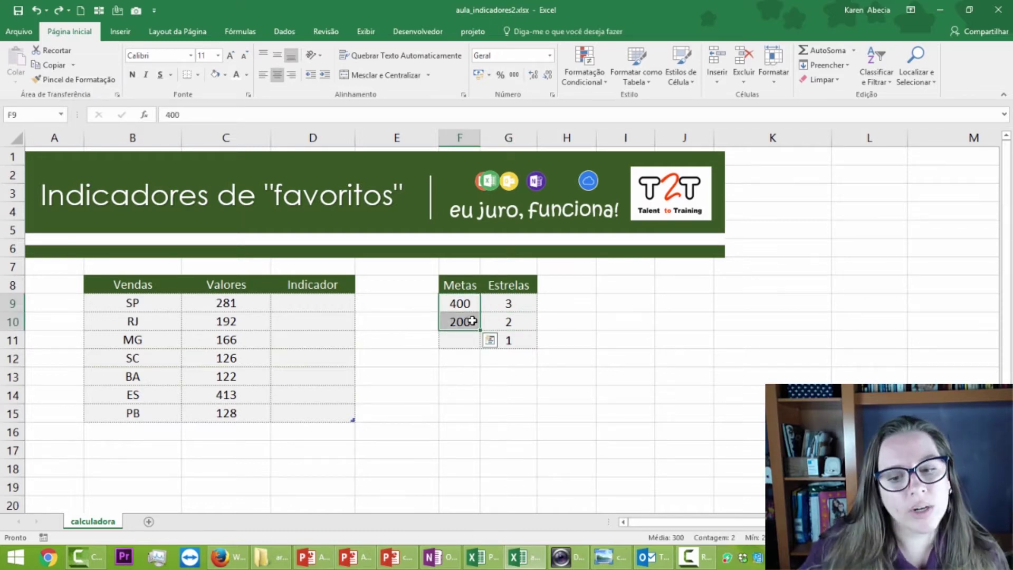
click(507, 340)
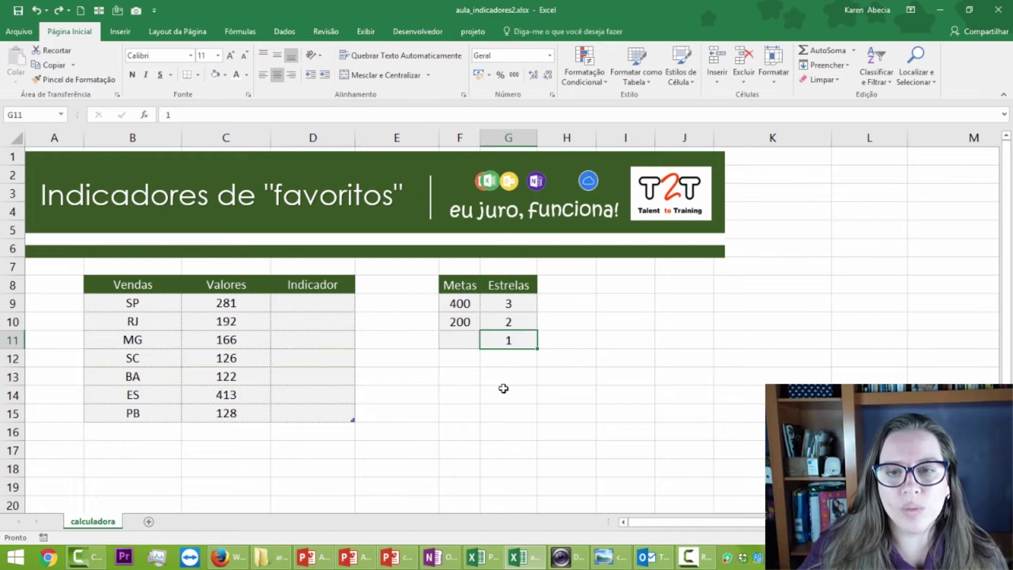
click(301, 306)
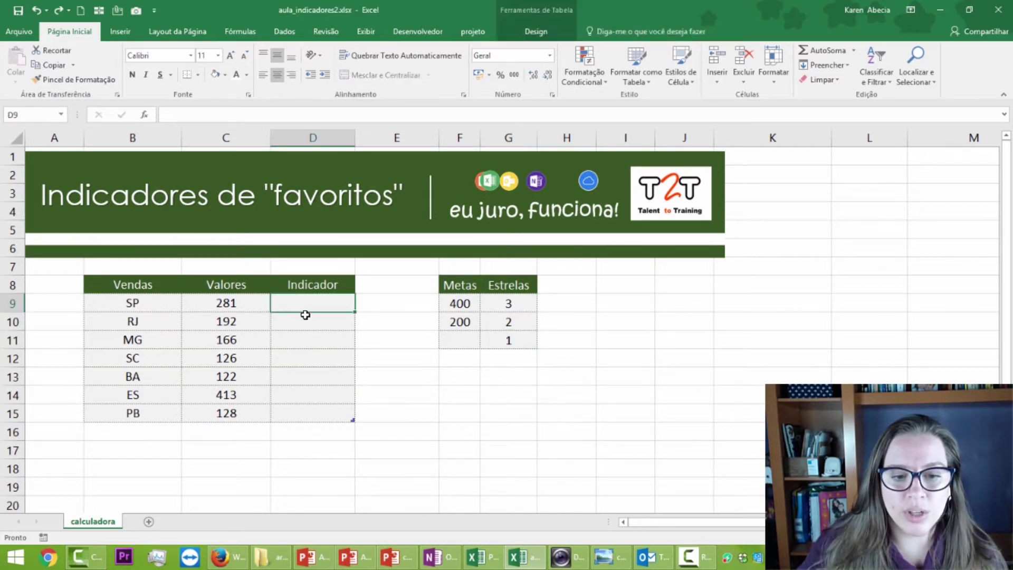
text(=)
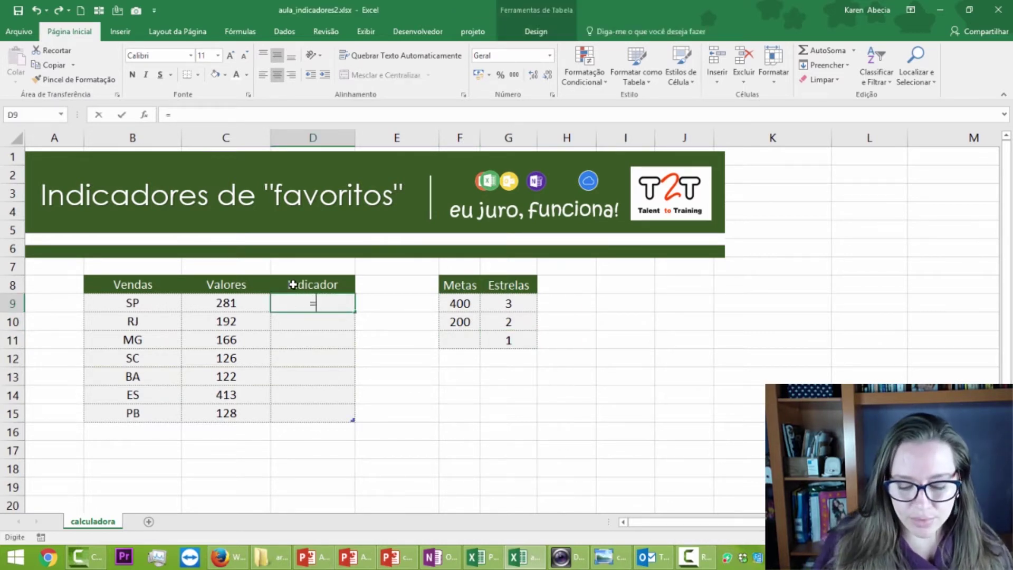
text(se()
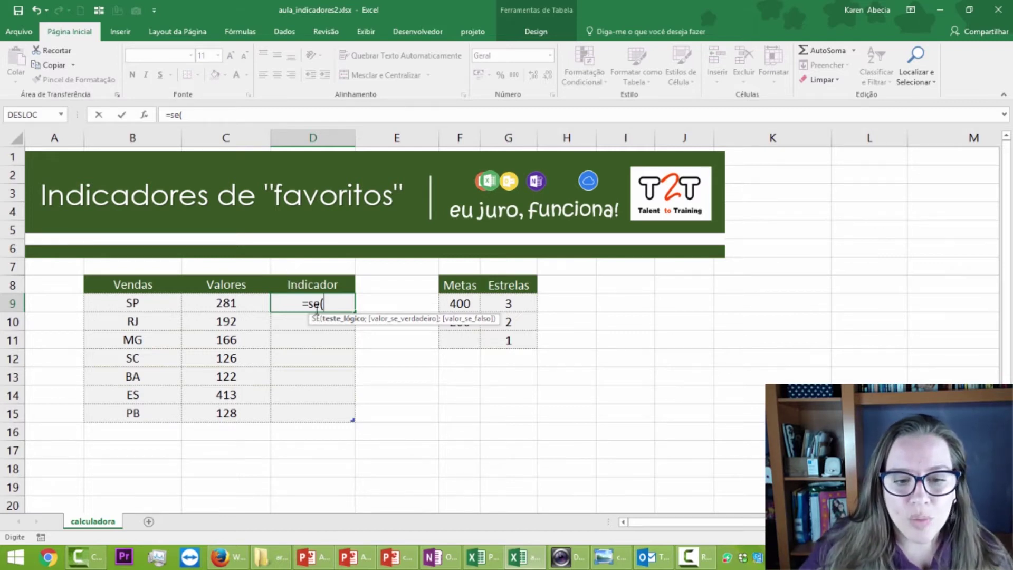
click(234, 301)
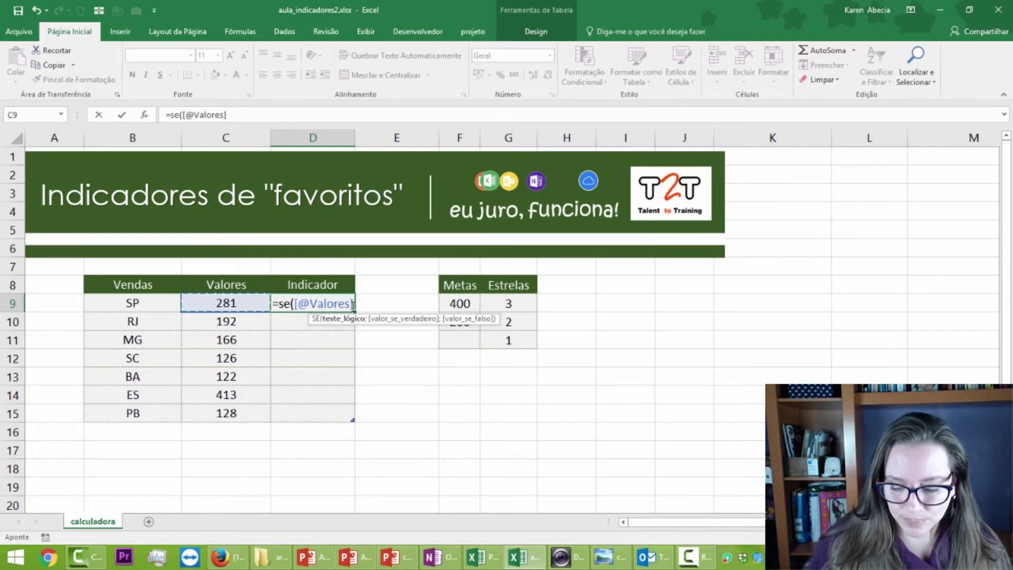
text(>)
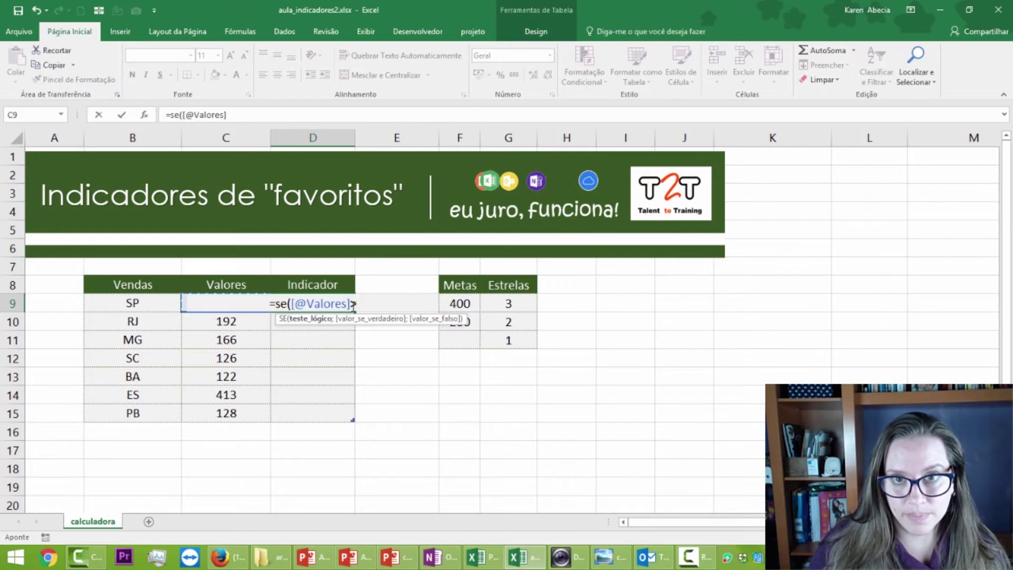
text(=)
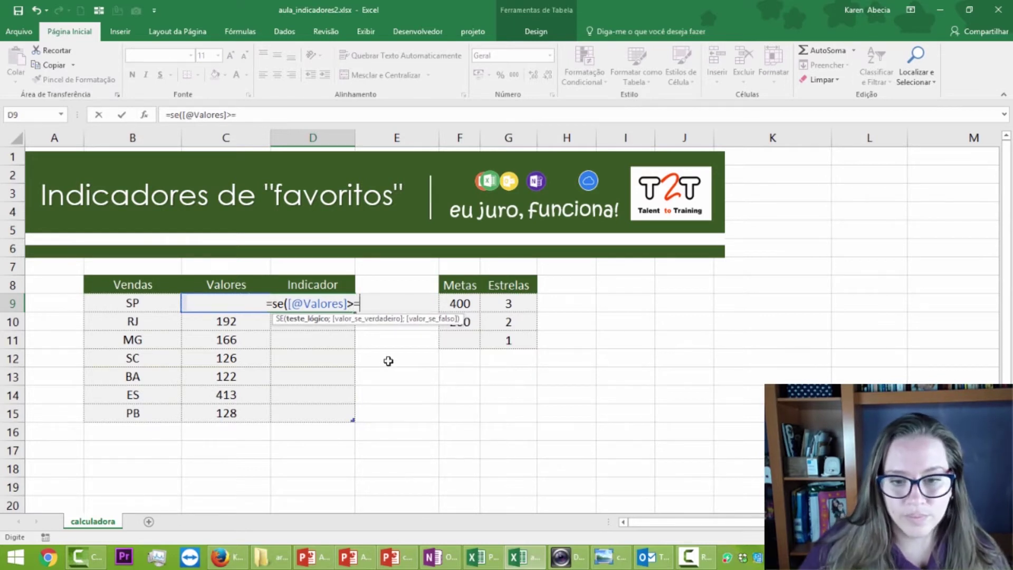
click(457, 303)
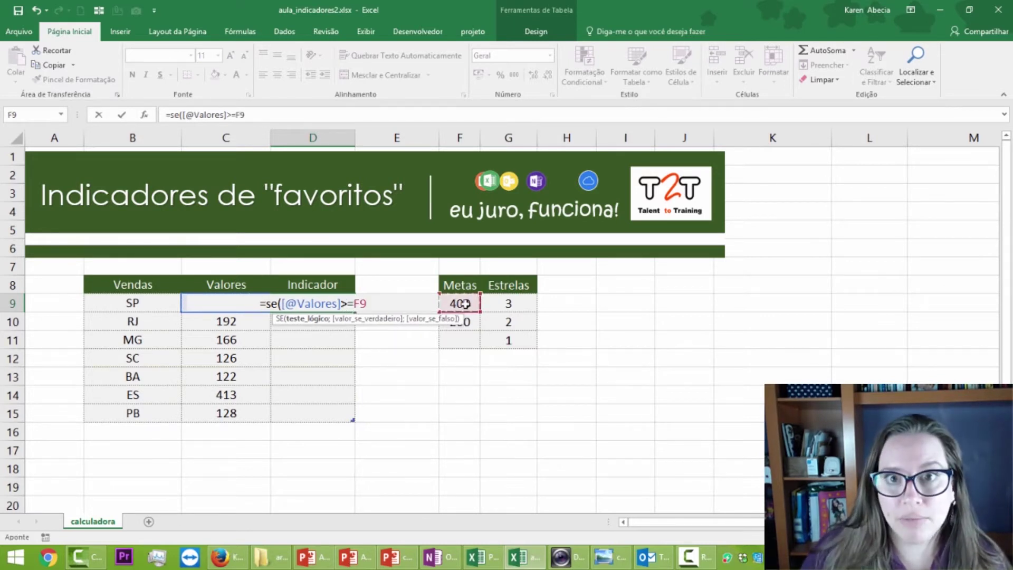
text(;)
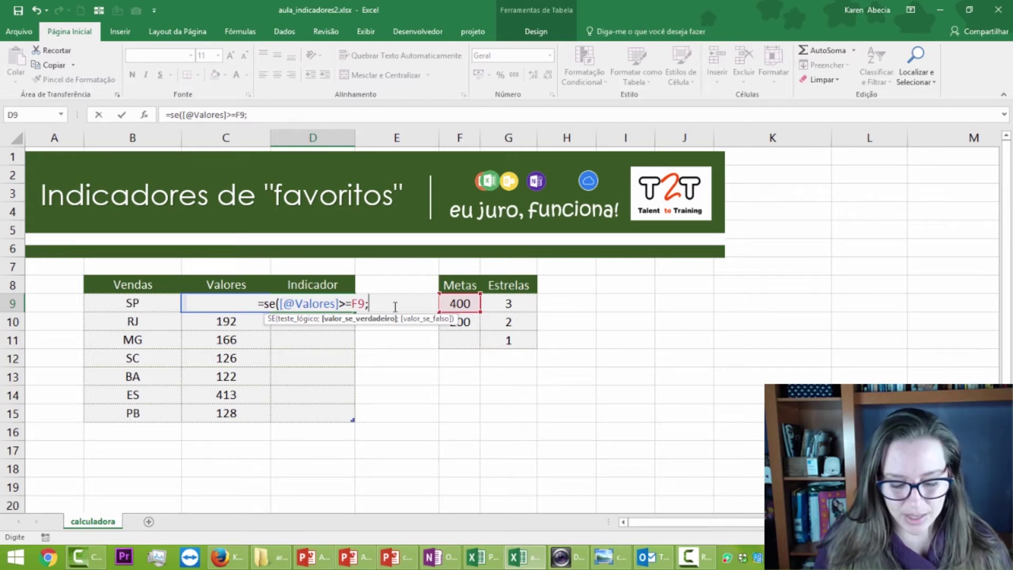
text(re)
key(Down)
key(Tab)
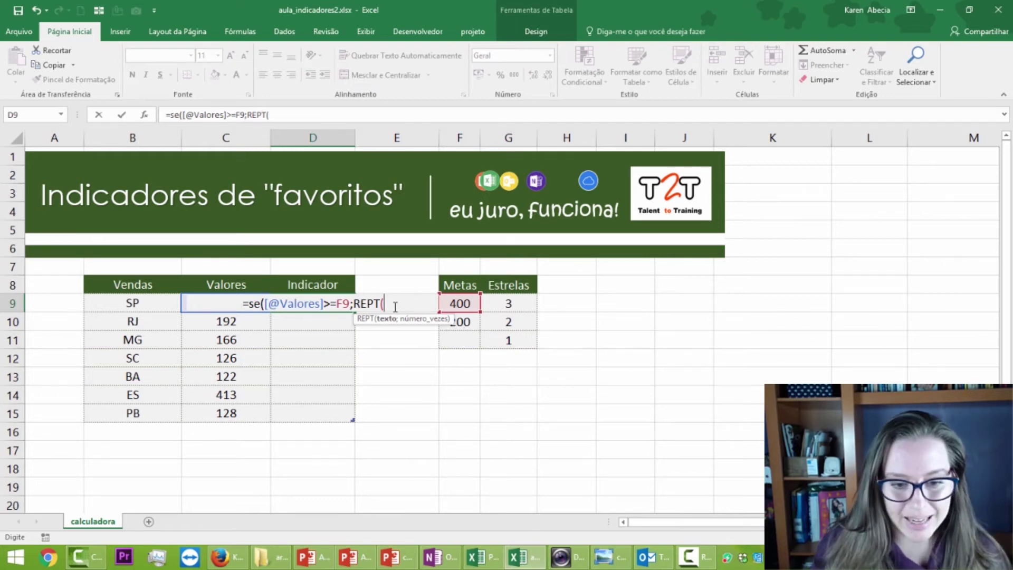
Make REPT repeat "ê" G9 times, closing it and starting a nested se( test
text(ê)
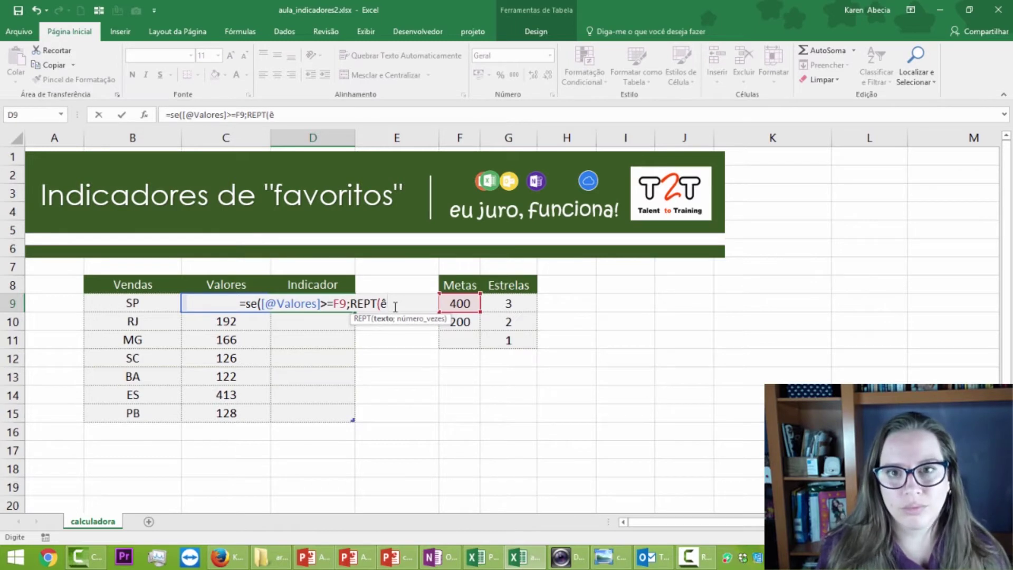
text(")
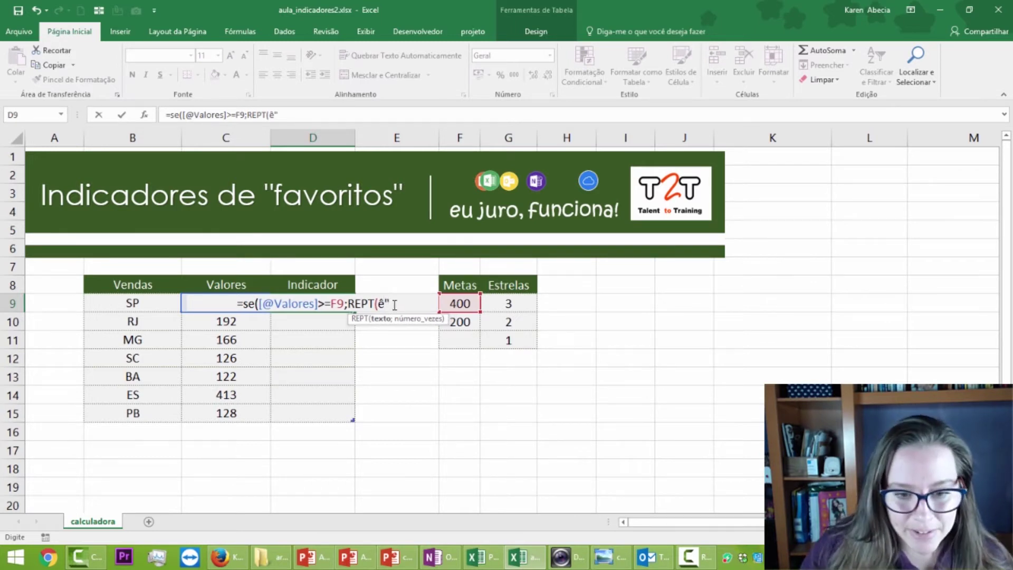
click(379, 304)
text(")
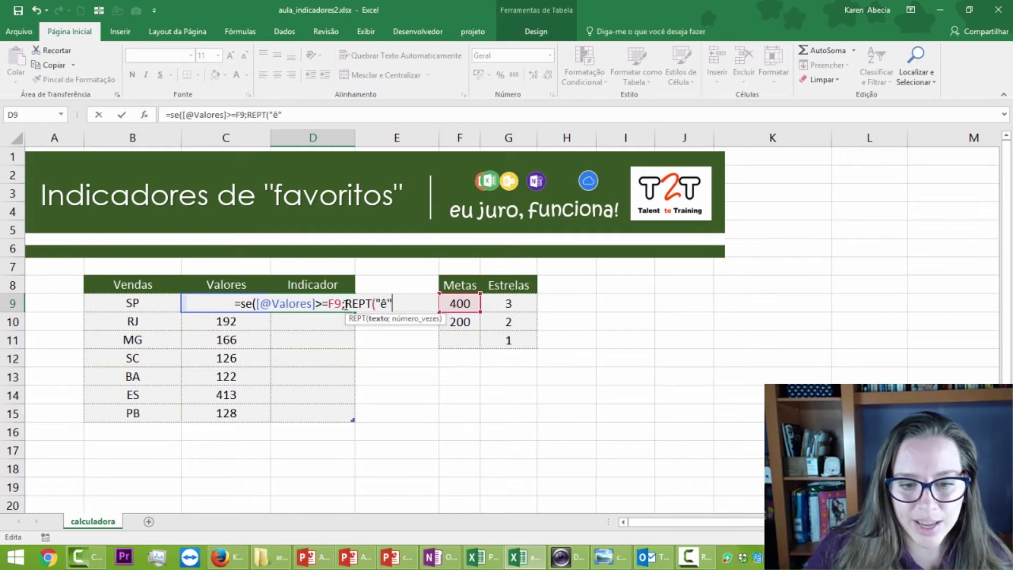
drag(344, 305, 381, 304)
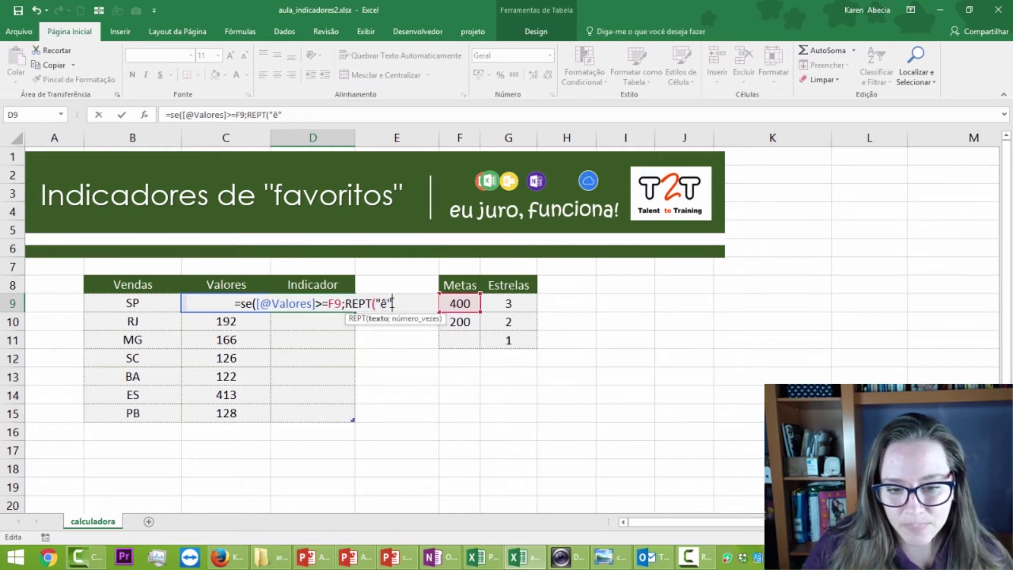
text(;)
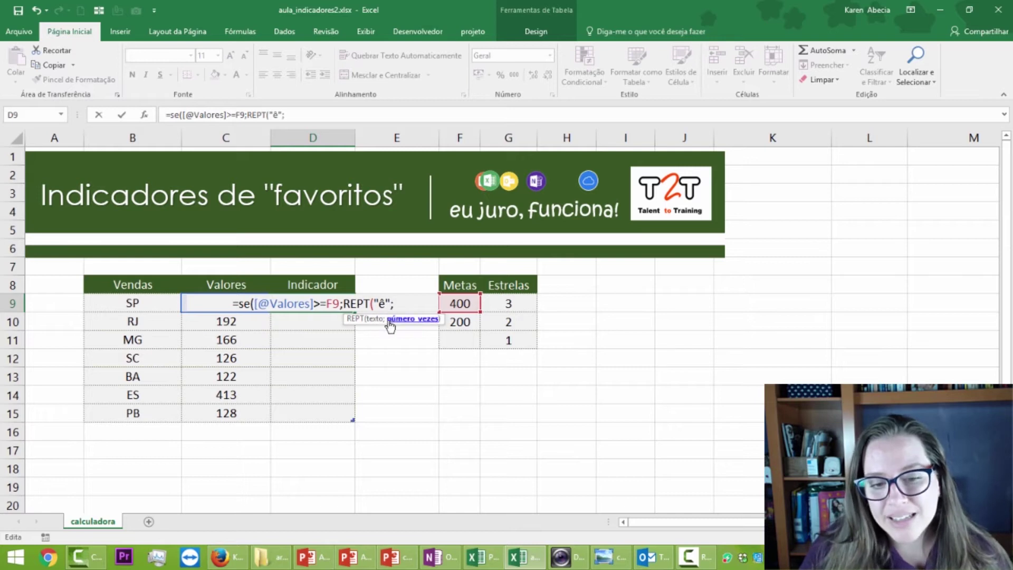
click(512, 306)
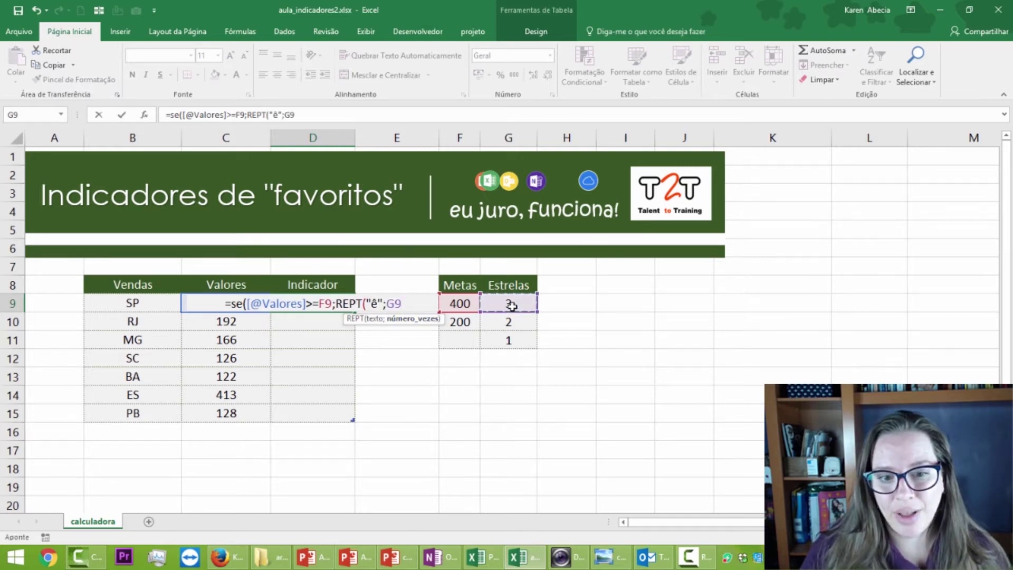
text(;)
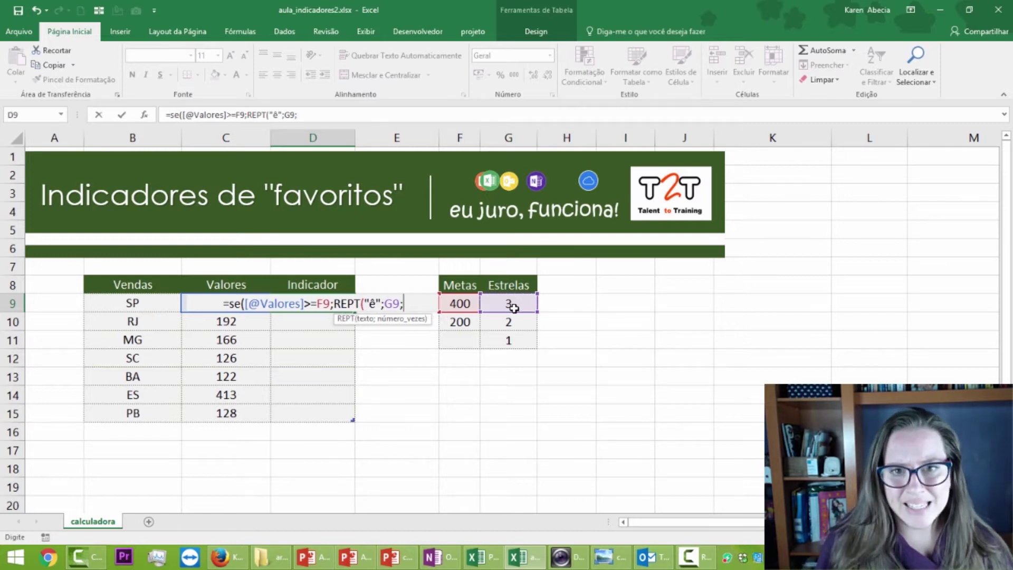
key(BackSpace)
text())
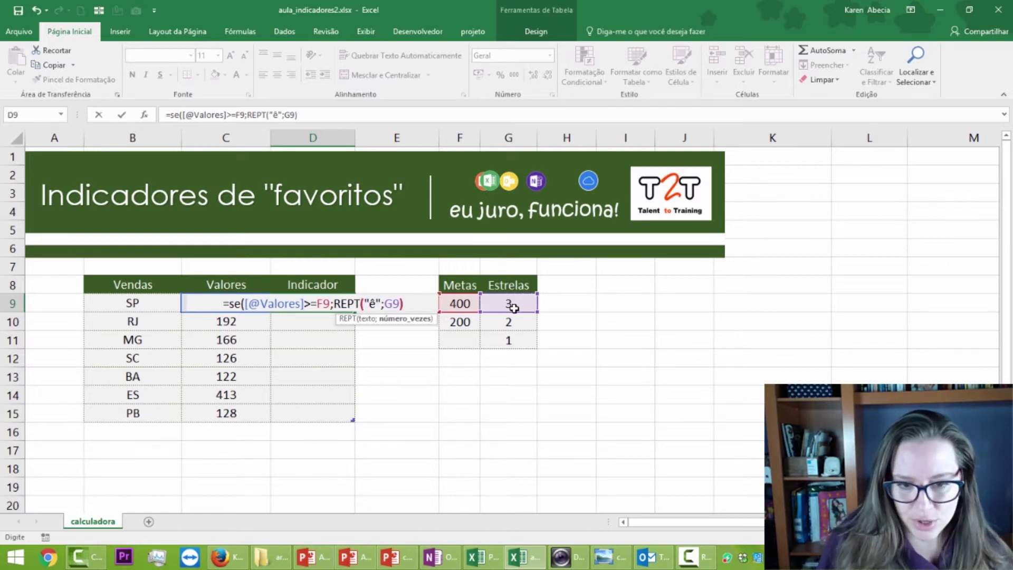
text(;se()
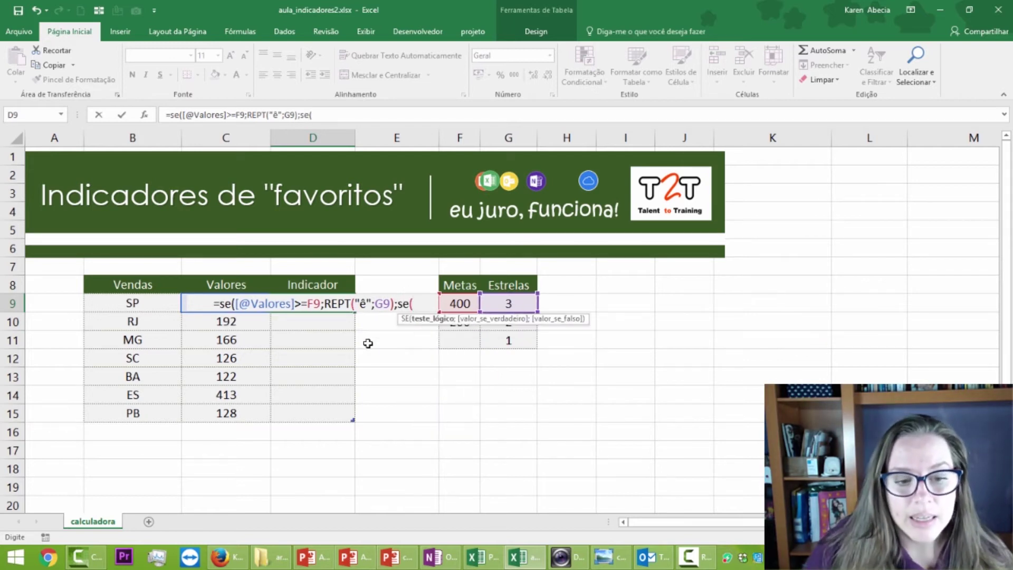
click(186, 302)
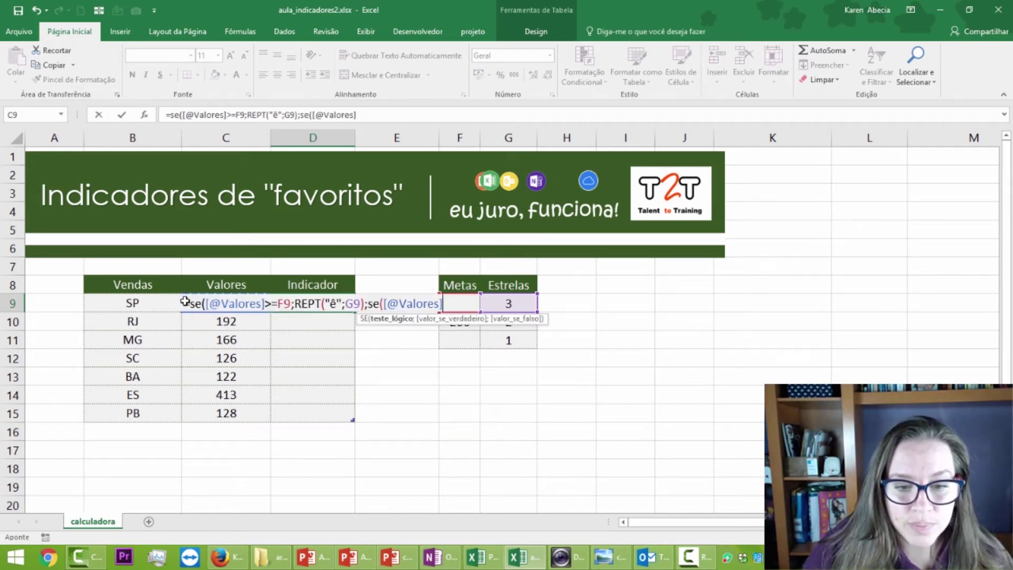
text(>=)
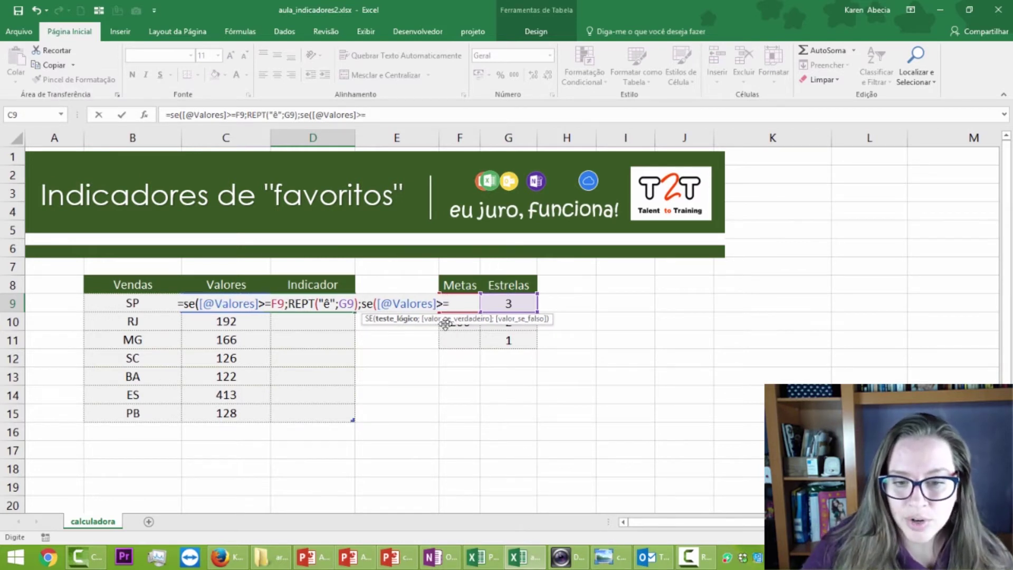
click(449, 319)
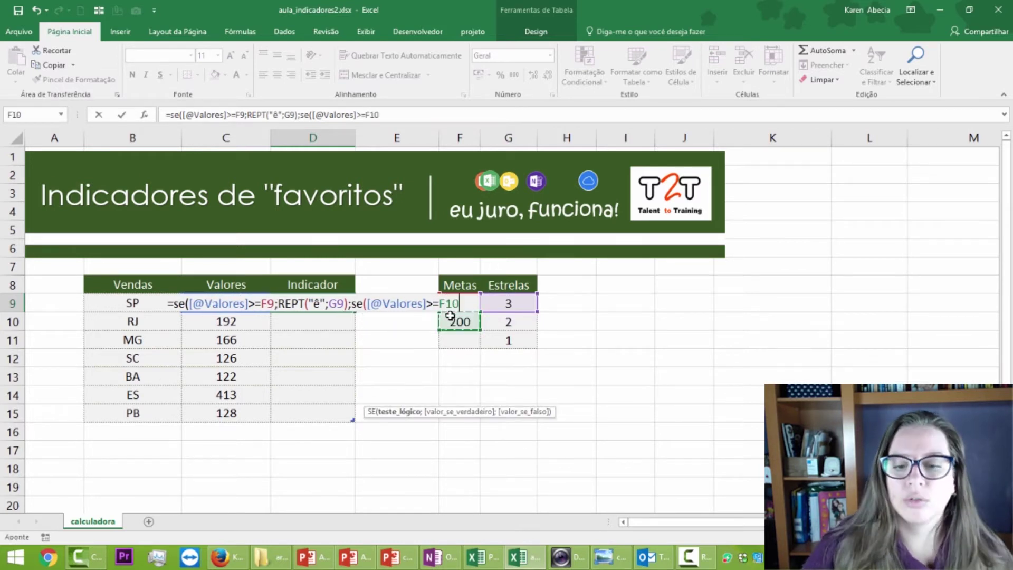
text(;)
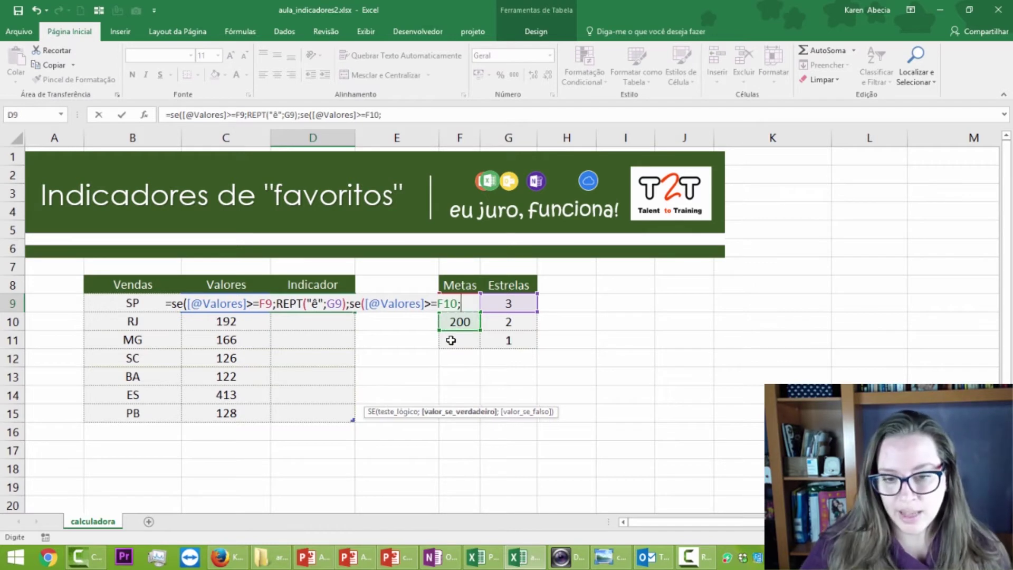
text(re)
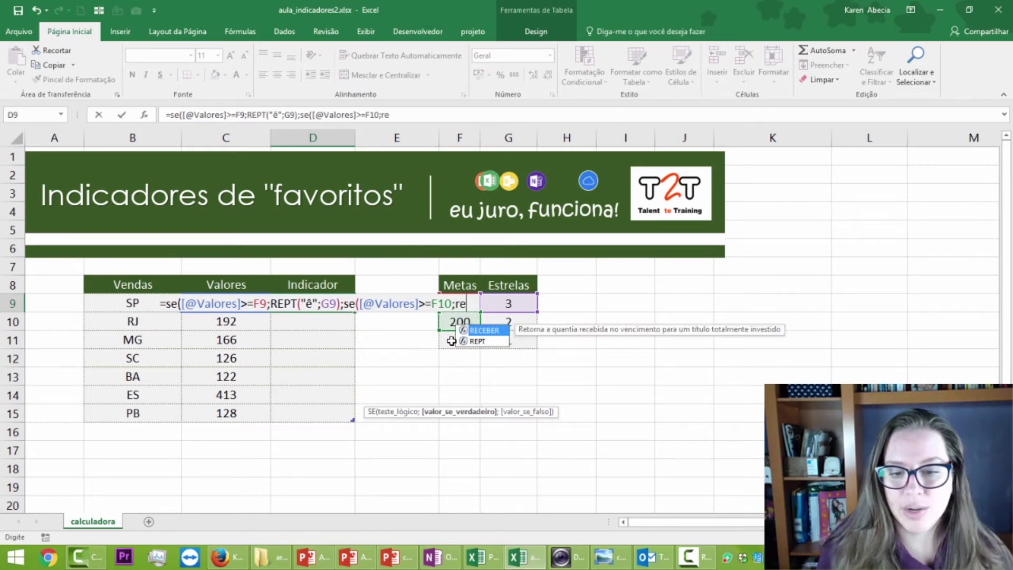
text(p)
key(Tab)
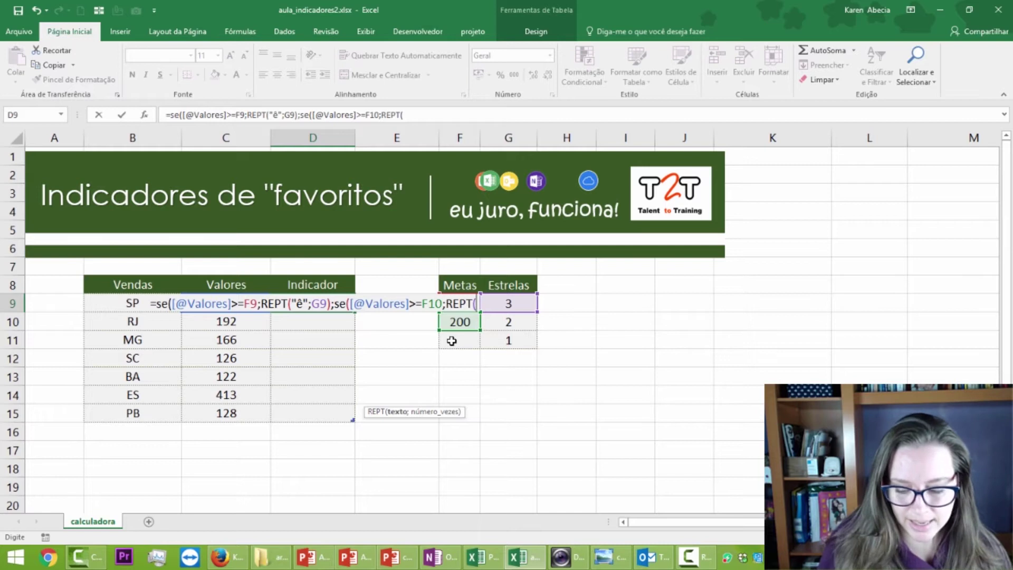
key(Return)
key(Return)
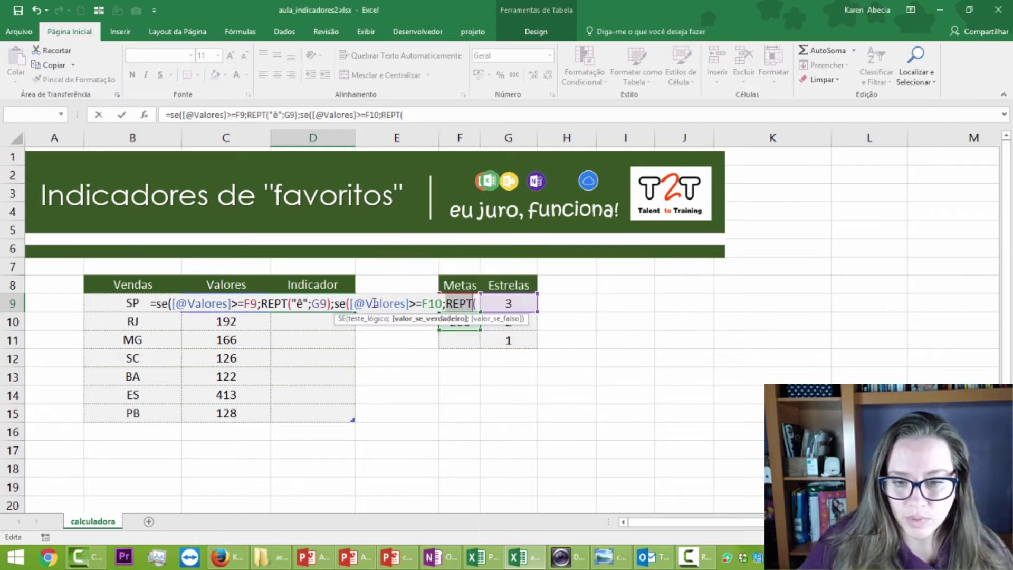
click(479, 304)
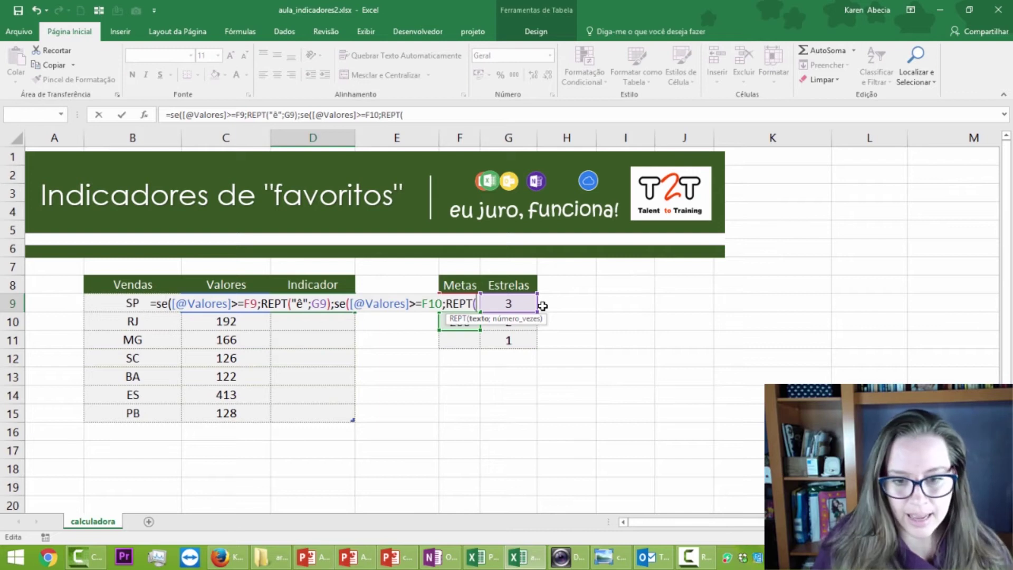
text(^")
text(")
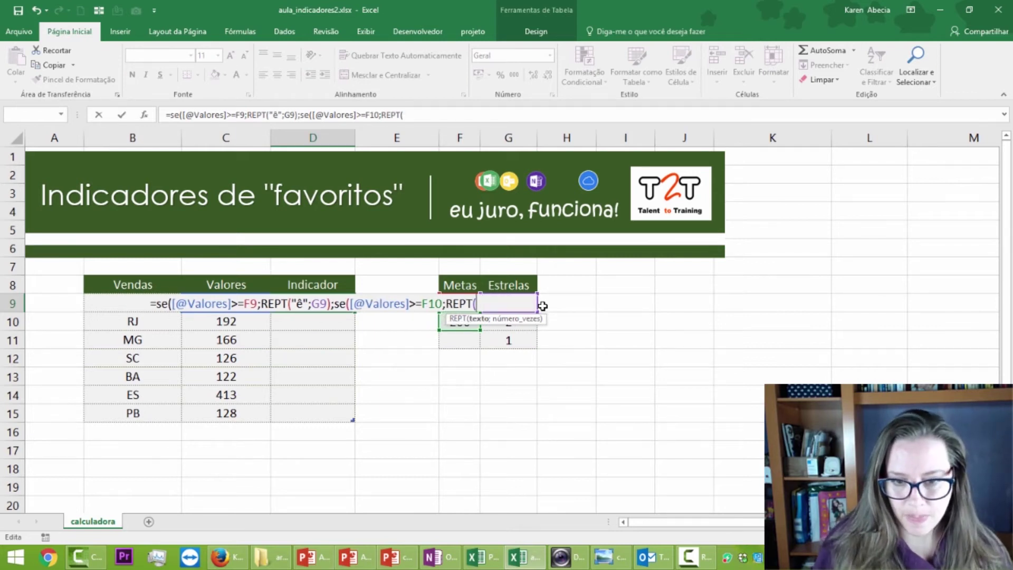
text(ê)
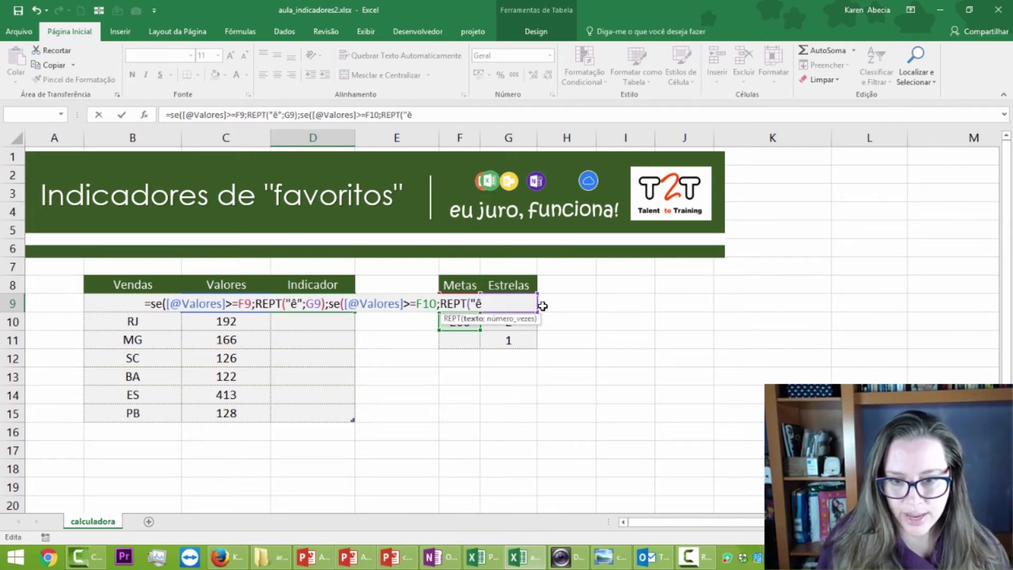
text(";)
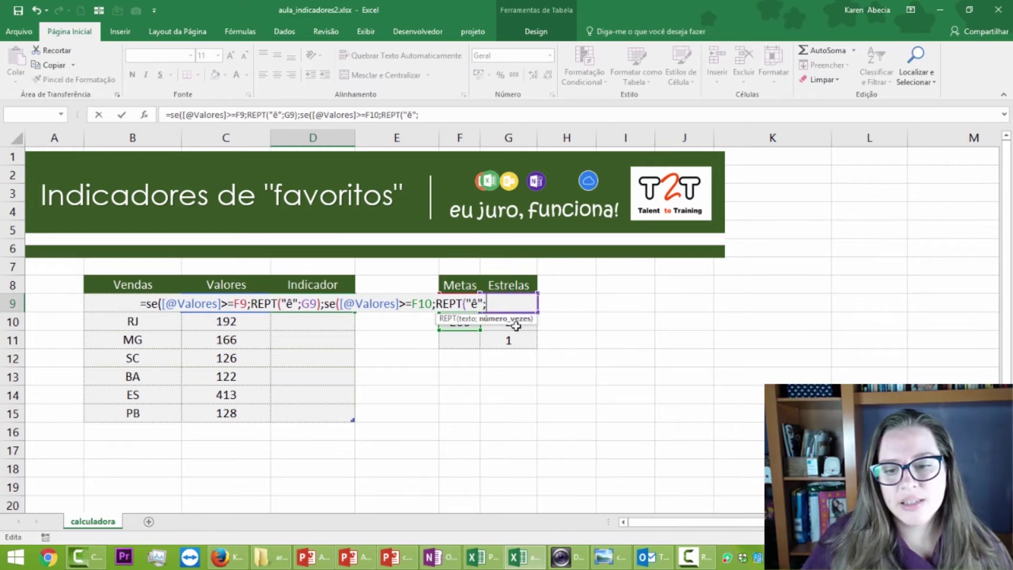
click(515, 324)
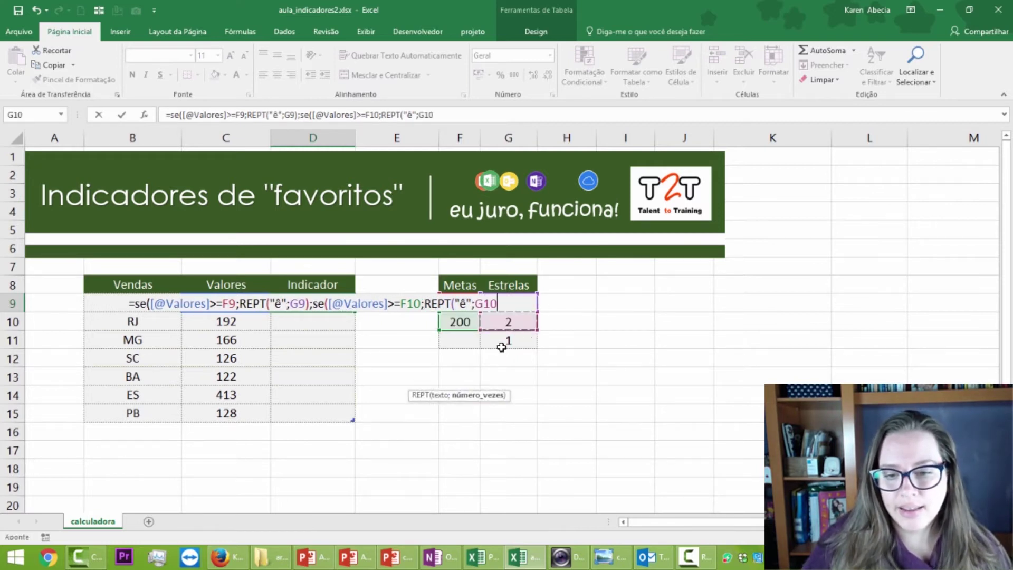
text())
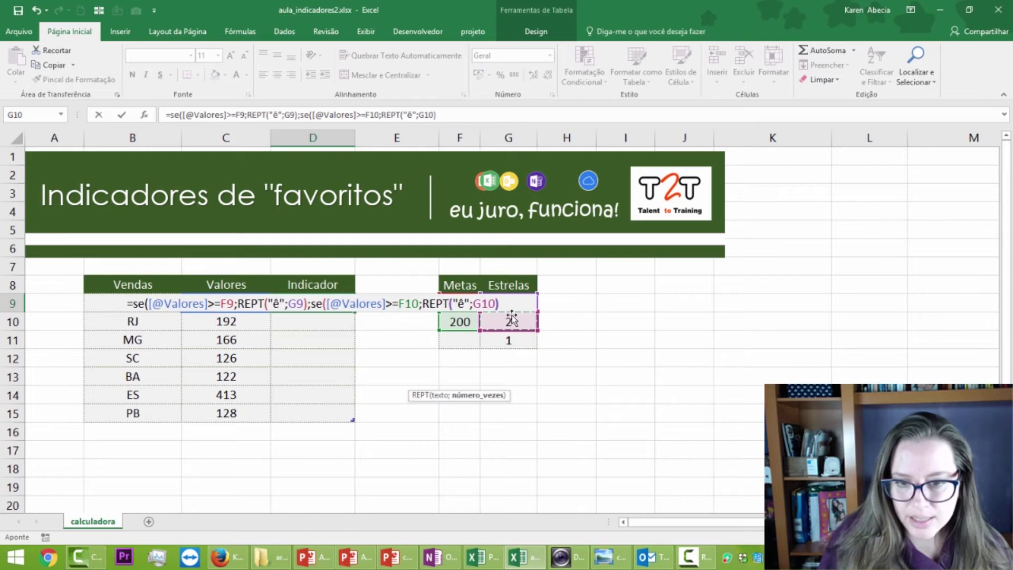
text(;)
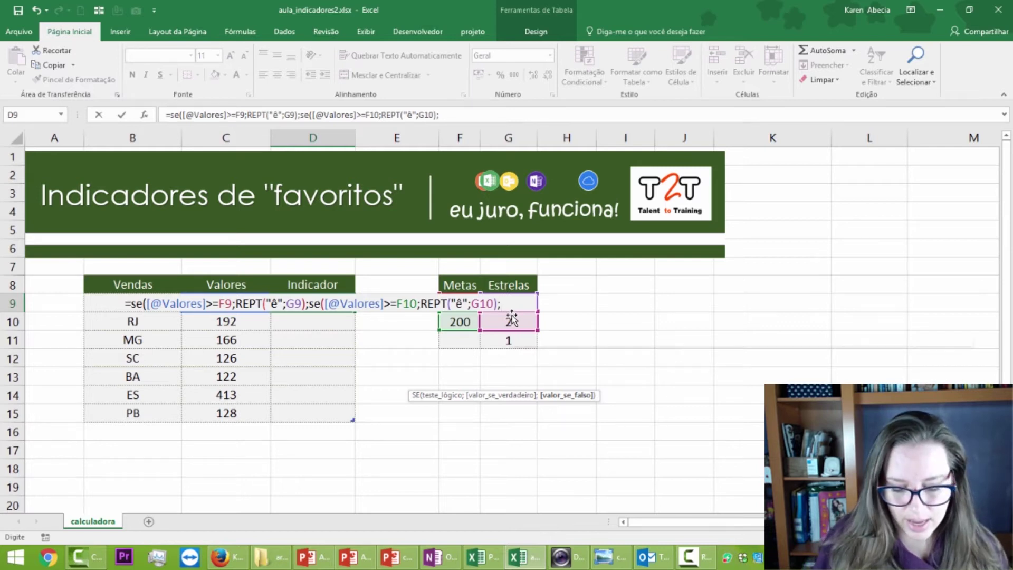
Finish with a REPT("ê";G11) fallback, close the parentheses and enter the formula
text(re)
key(Down)
key(Tab)
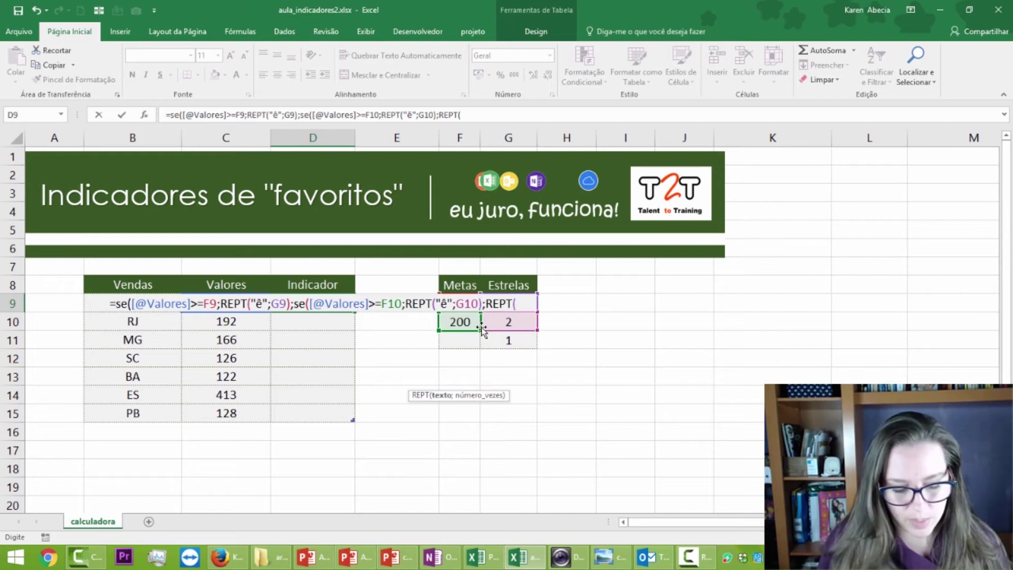
text("ê")
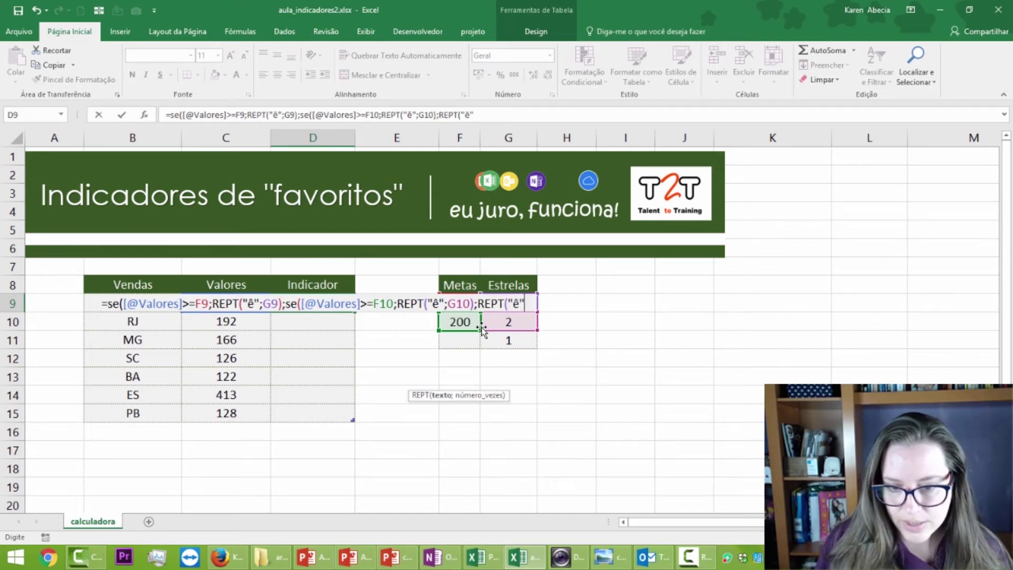
text(;)
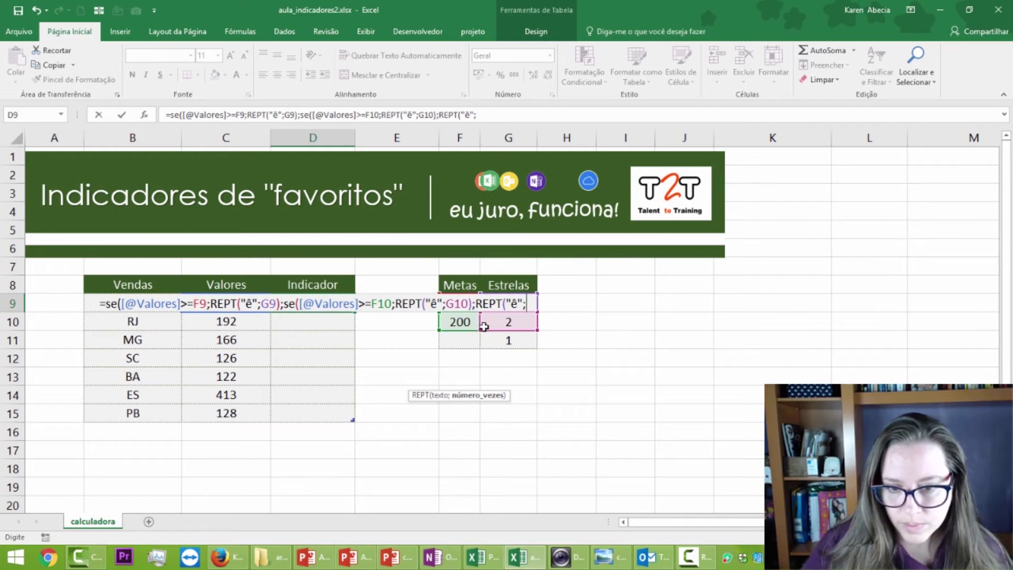
click(489, 343)
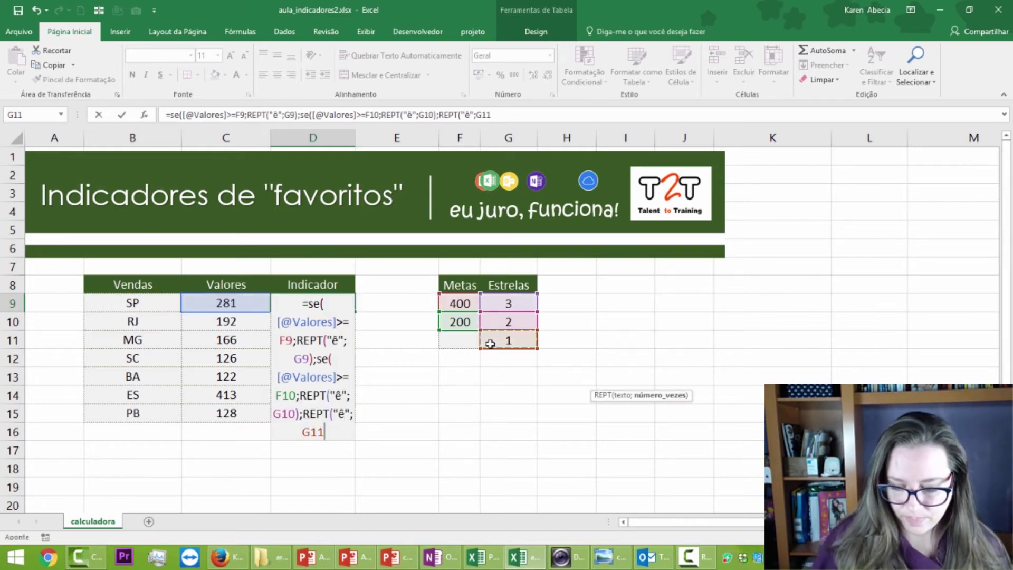
text())
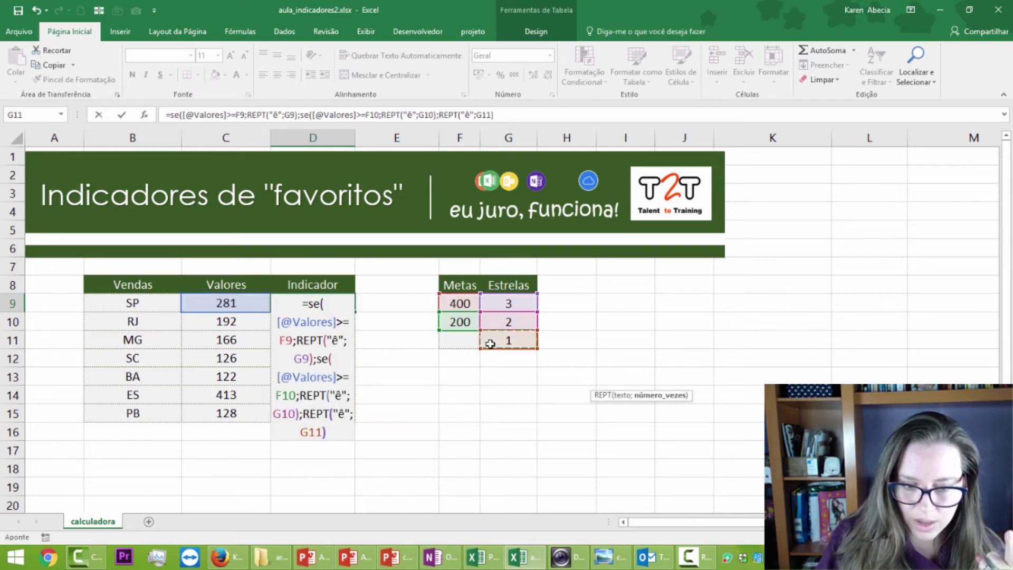
text())
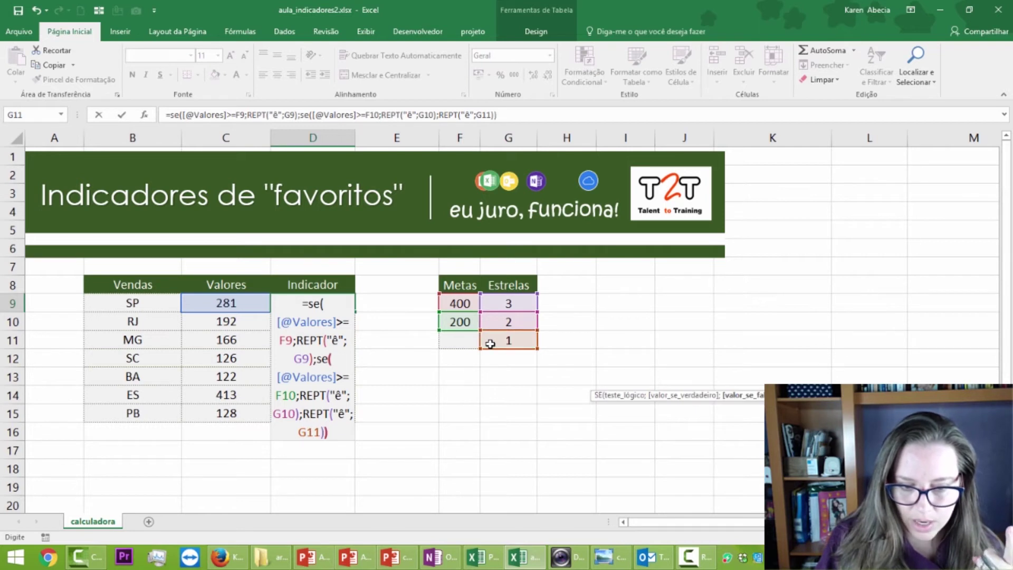
text())
key(Return)
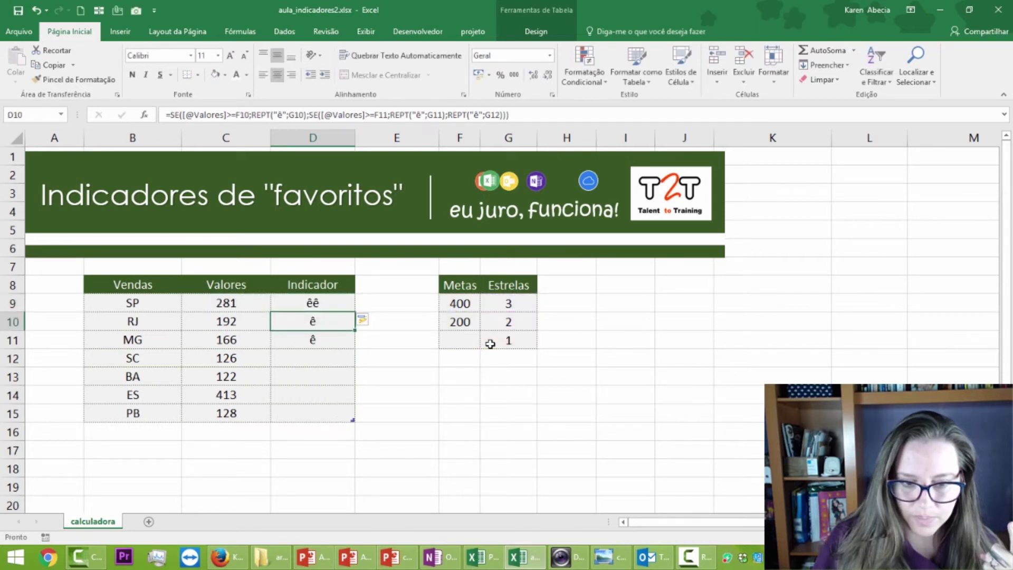
Review D9's nested formula referencing F9, G9, F10, G10 and G11, then widen column D
click(343, 303)
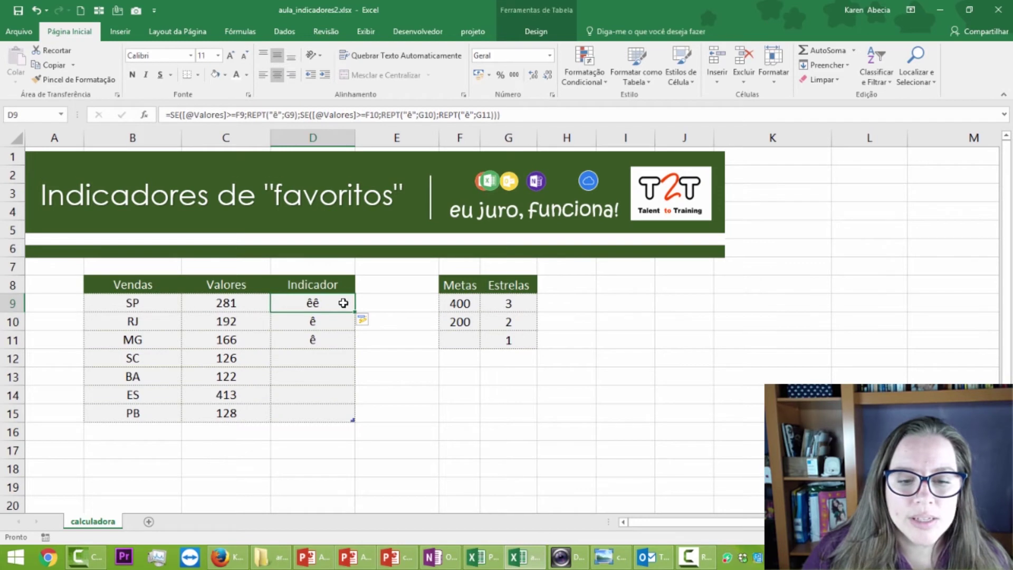
drag(354, 311, 327, 417)
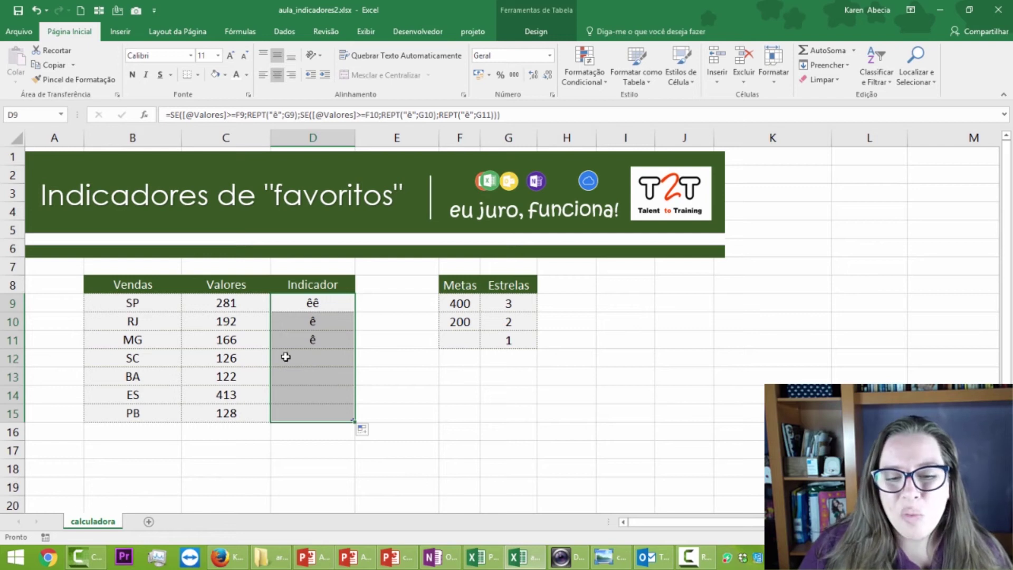
double_click(313, 302)
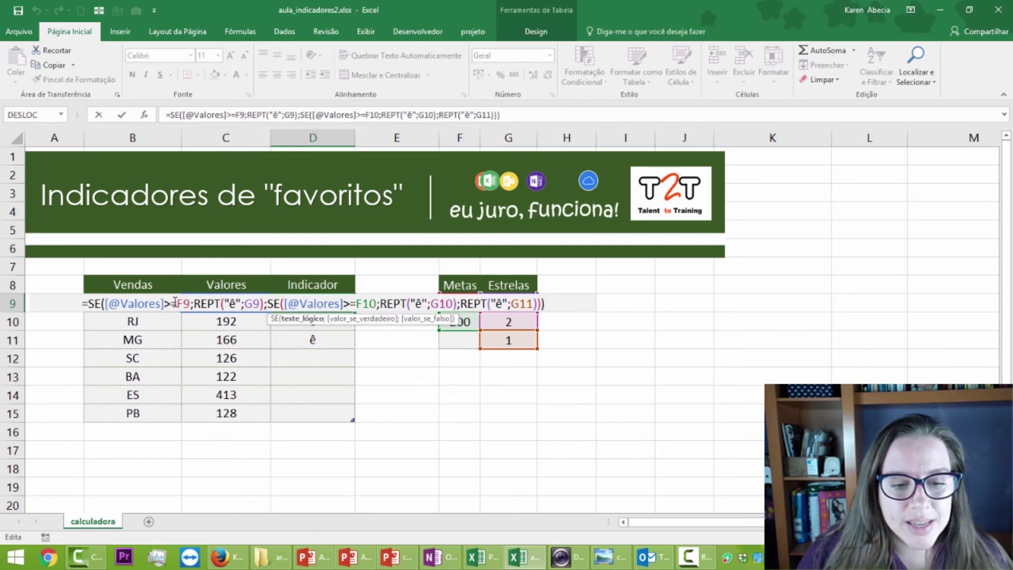
key(ctrl+Return)
drag(355, 137, 686, 149)
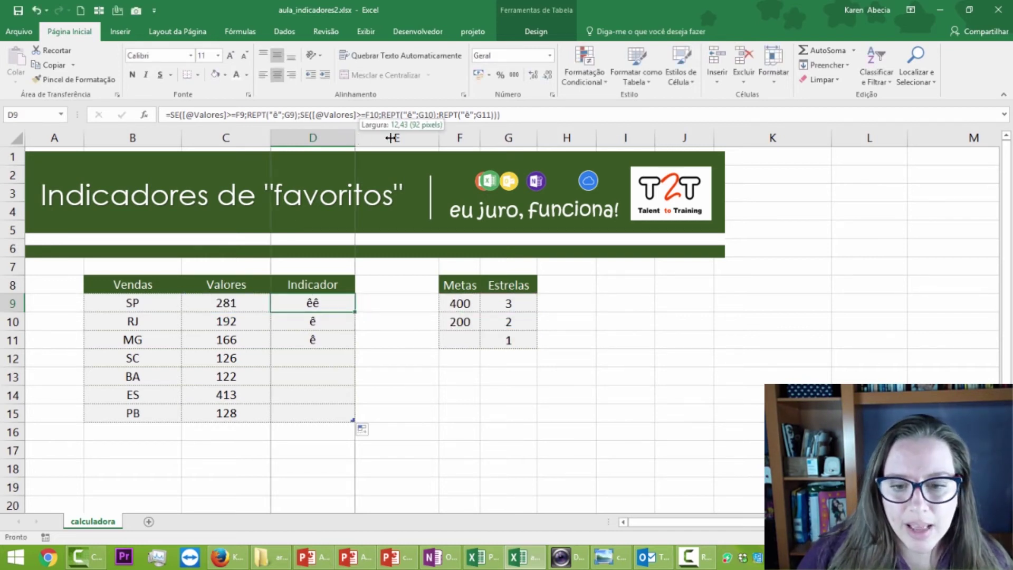
Lock G9, F10, G10 and G11 as absolute references in D9's formula and fill the column
double_click(403, 303)
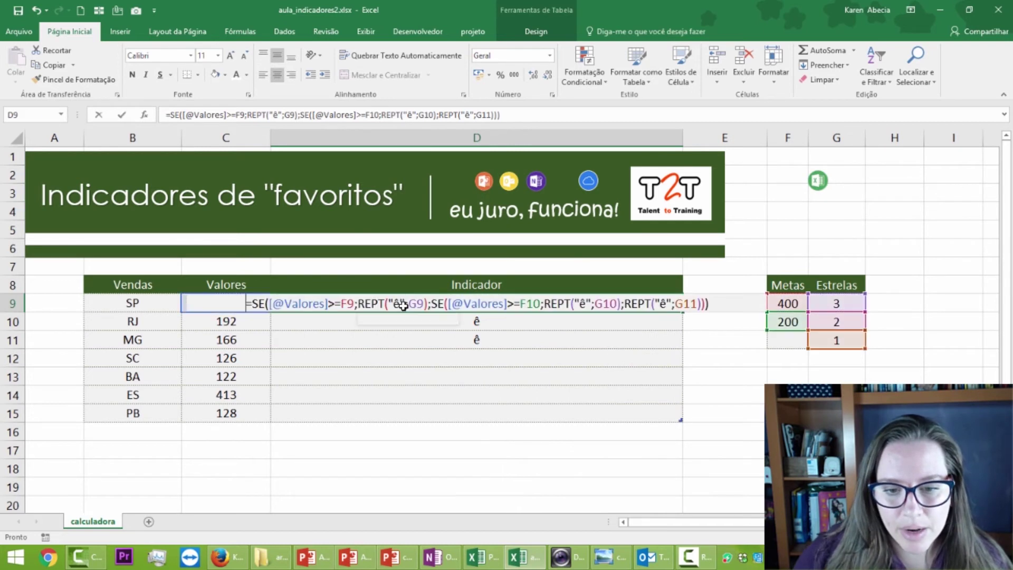
drag(270, 303, 328, 302)
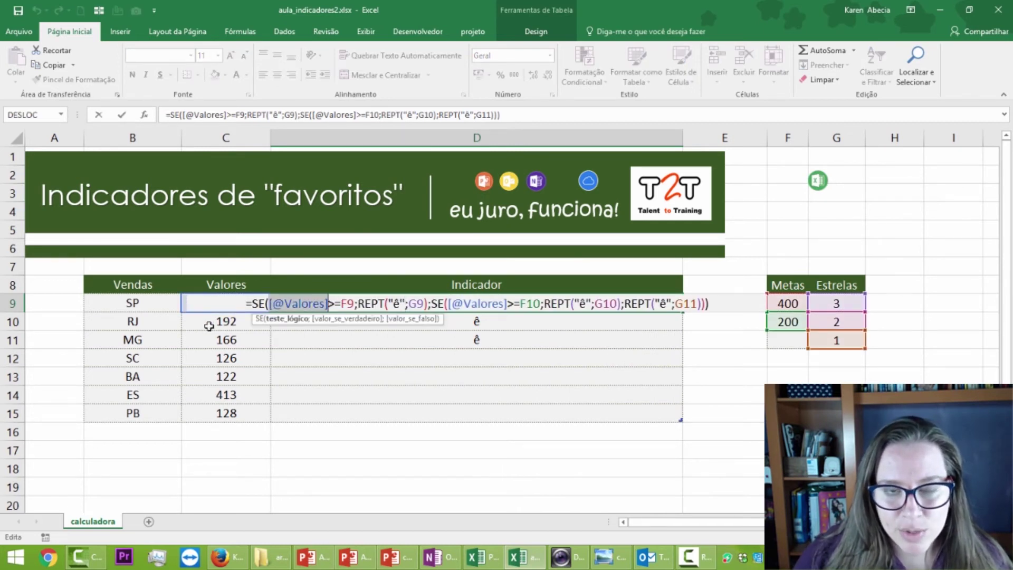
drag(410, 303, 424, 303)
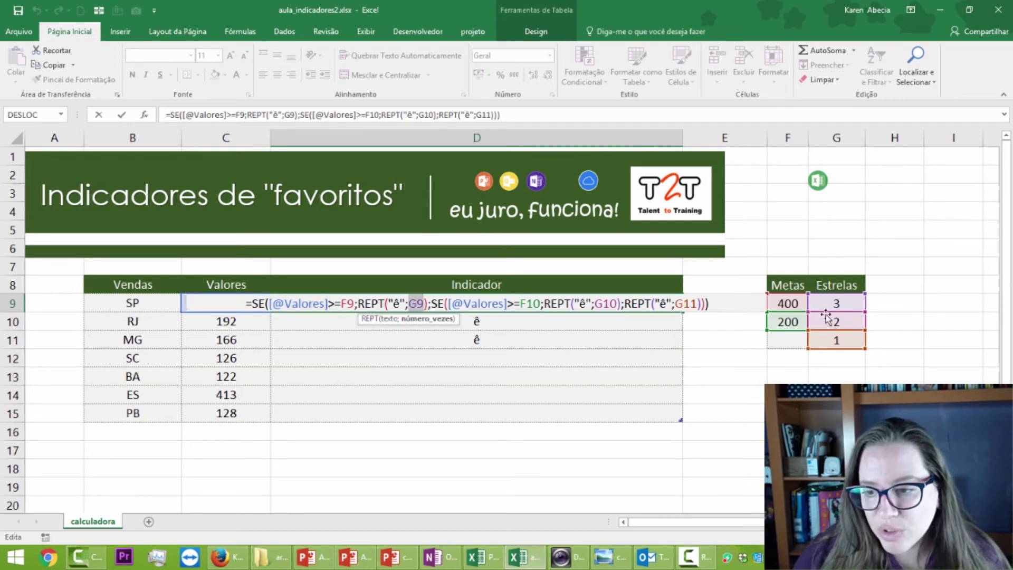
click(416, 304)
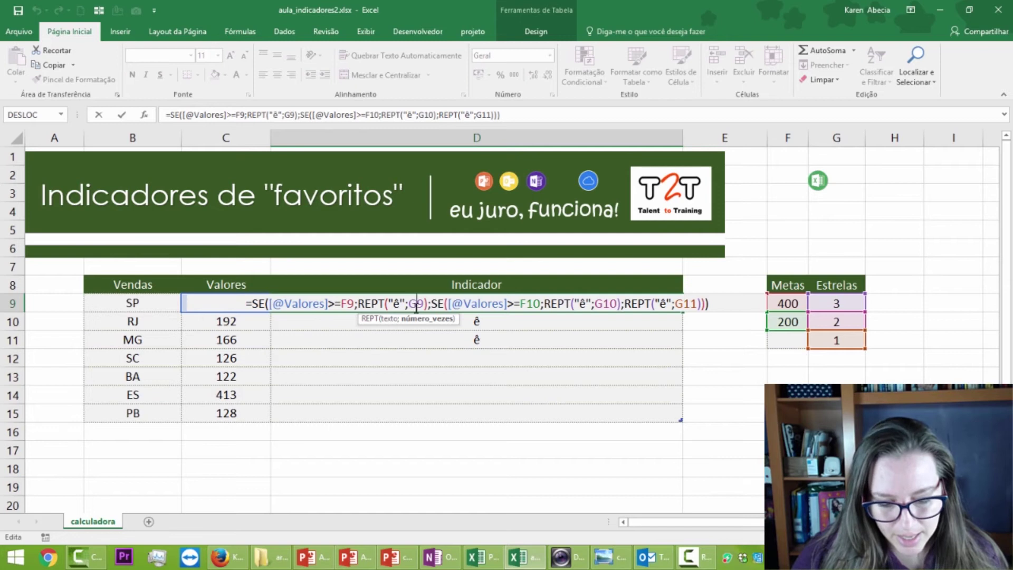
key(F4)
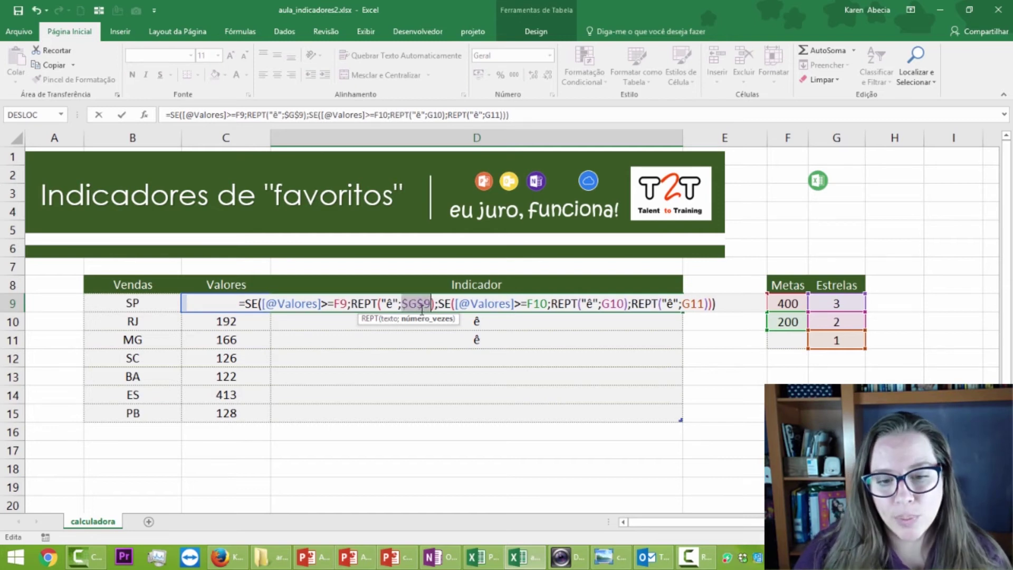
click(533, 304)
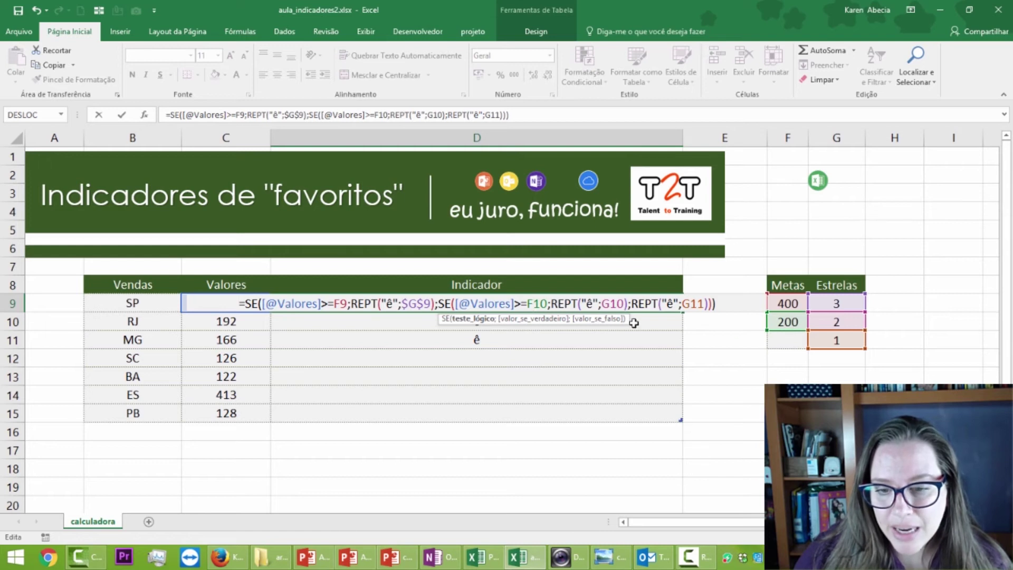
key(F4)
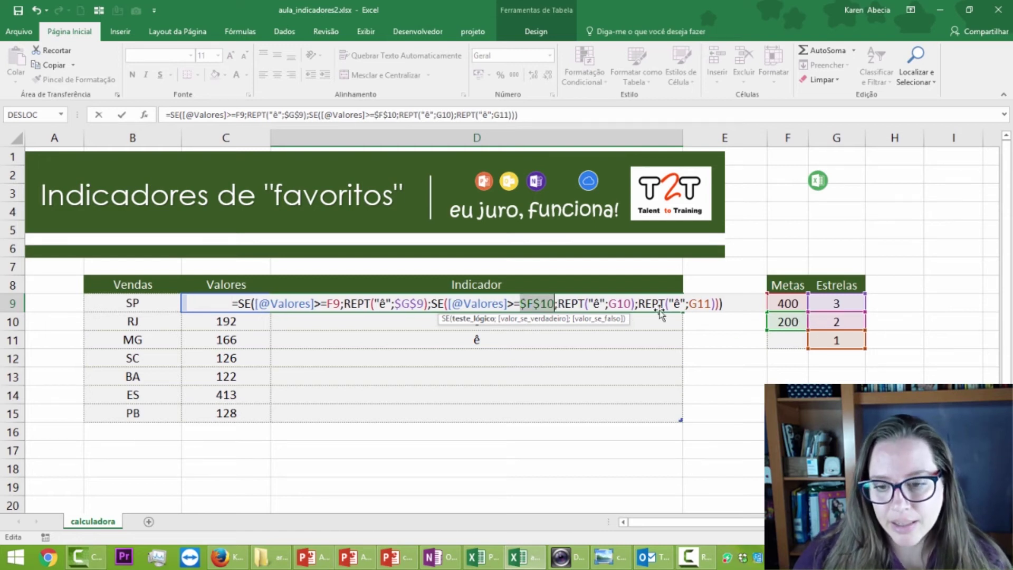
click(626, 304)
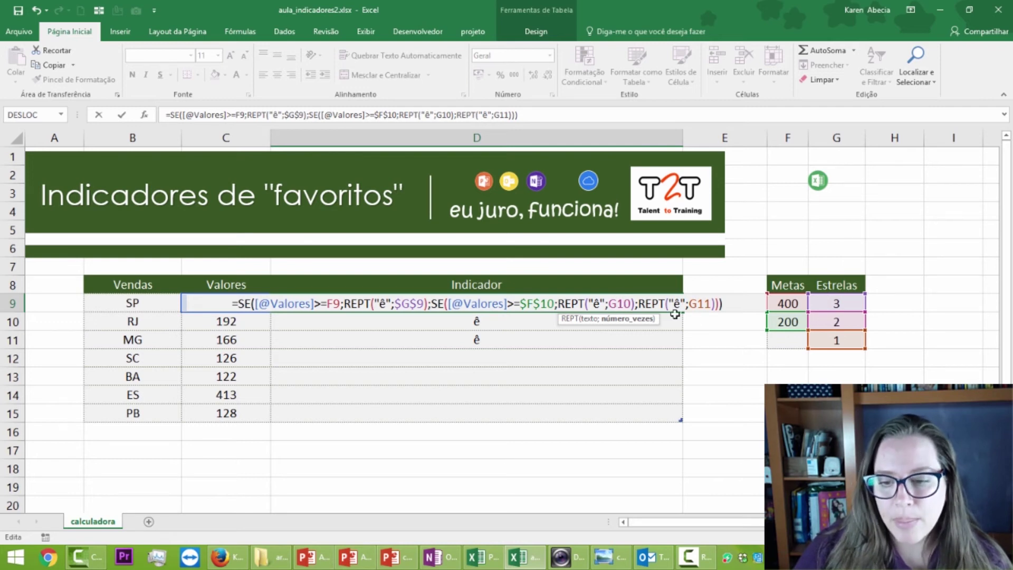
key(F4)
click(710, 302)
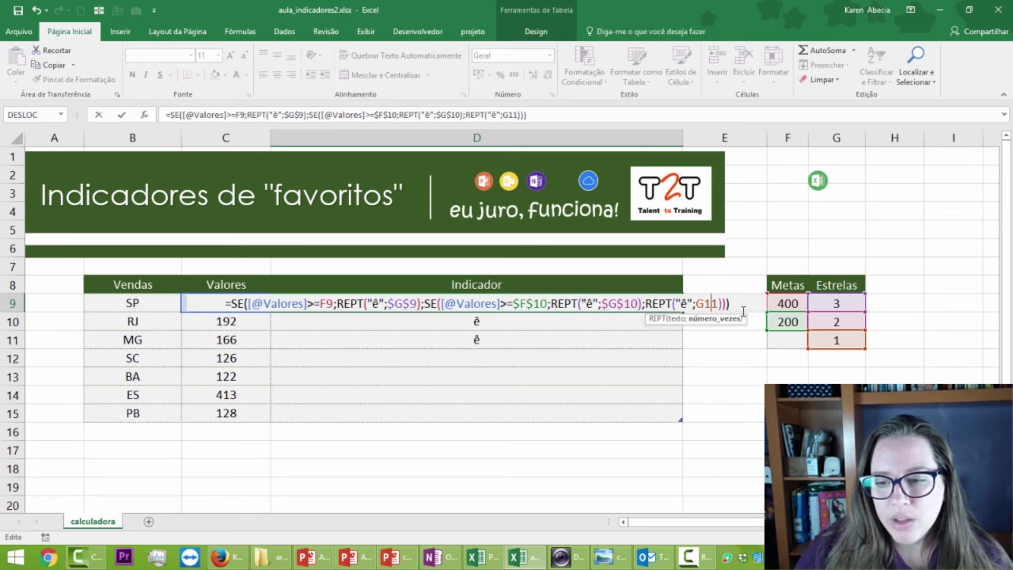
key(F4)
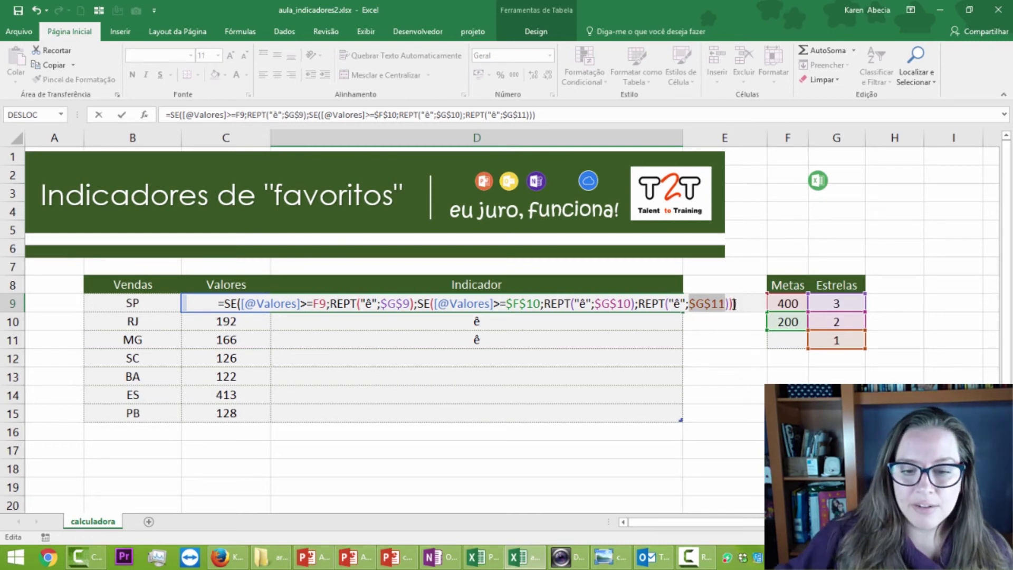
key(Return)
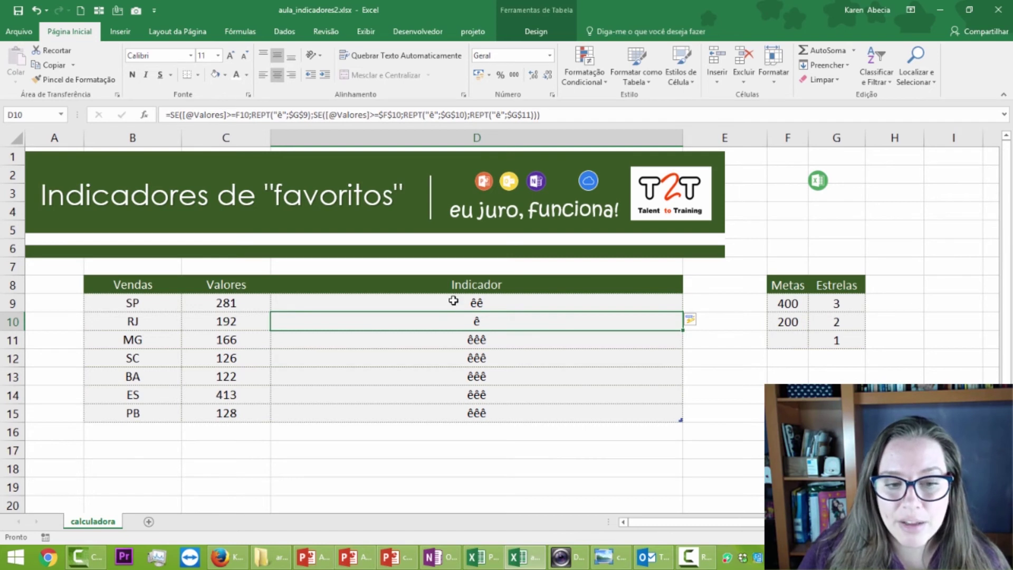
After checking D12's formula, change F9 to $F$9 in D9 and confirm
double_click(431, 356)
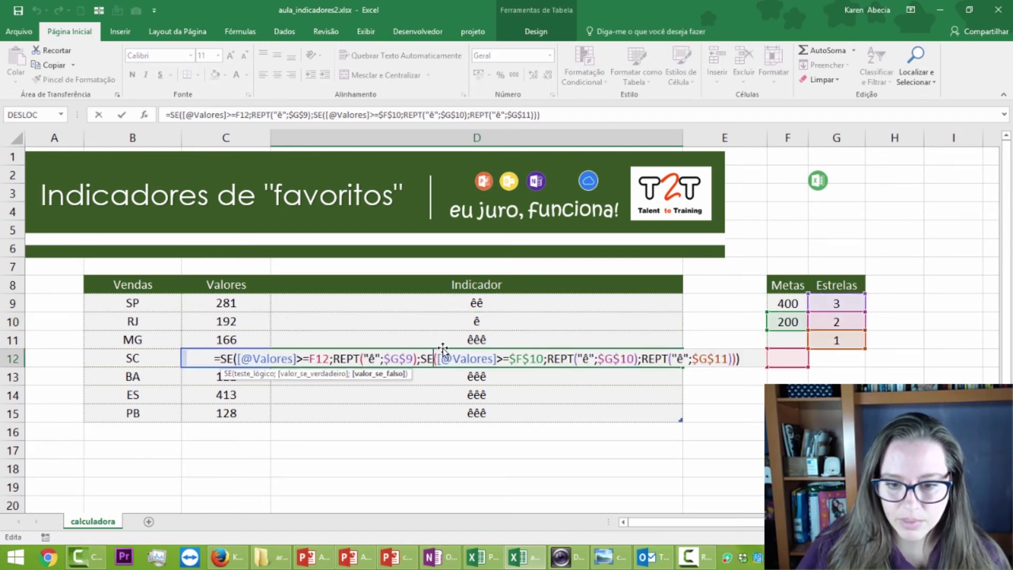
key(Escape)
click(432, 301)
double_click(432, 301)
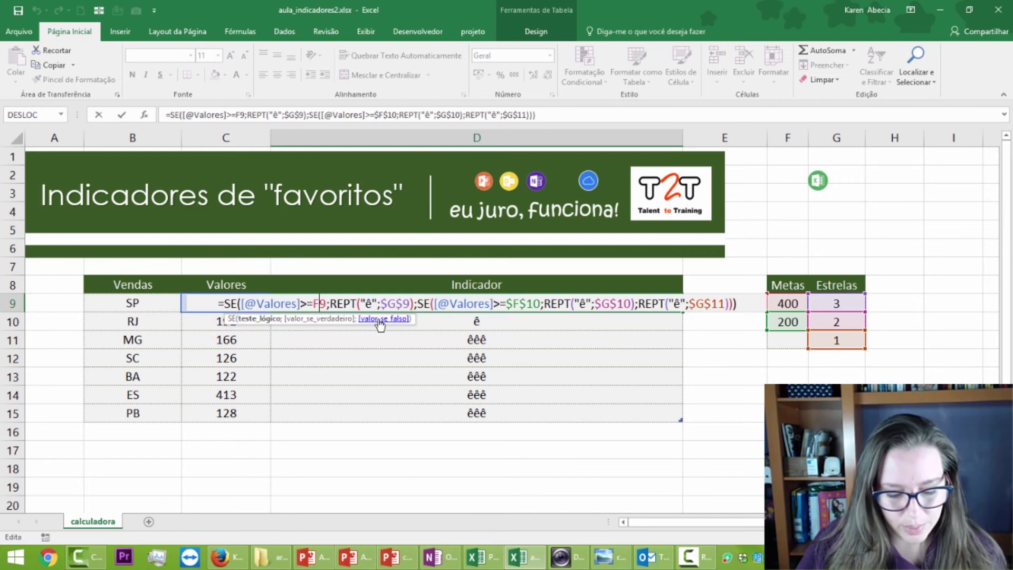
key(F4)
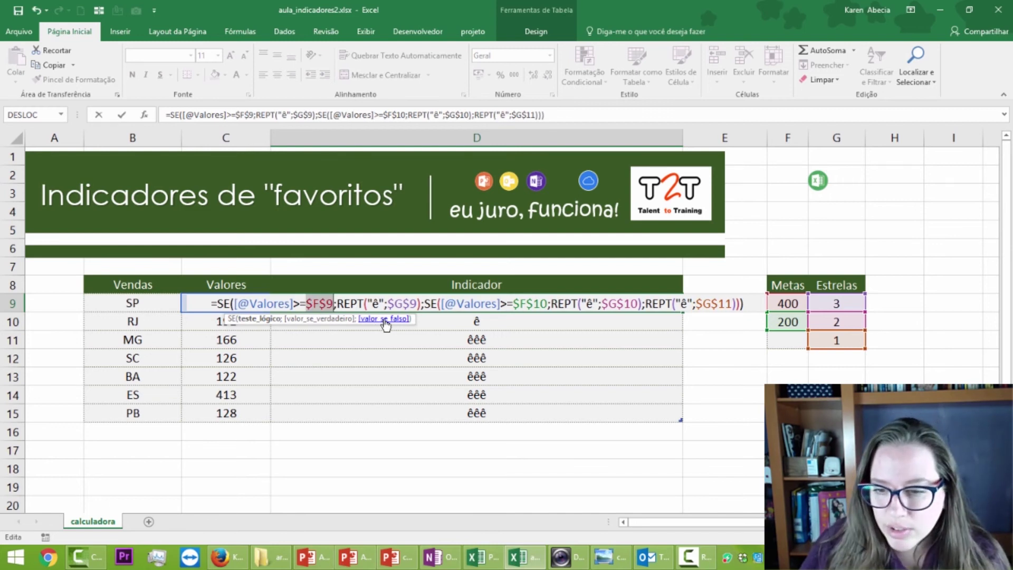
key(Return)
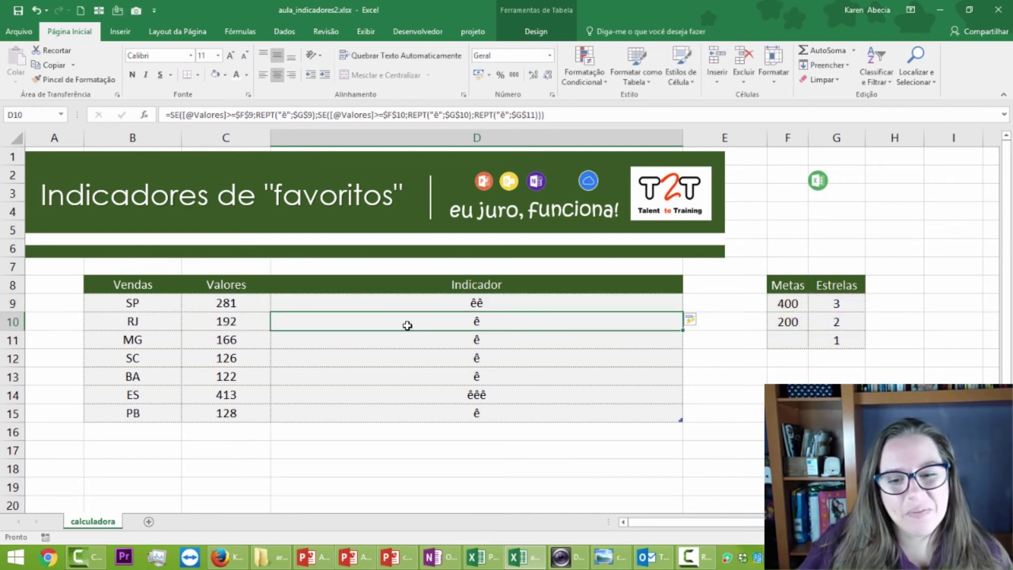
Verify the ratings (ES three, SP two, others one) and select Indicador cells D9:D15
click(347, 302)
click(457, 320)
click(438, 394)
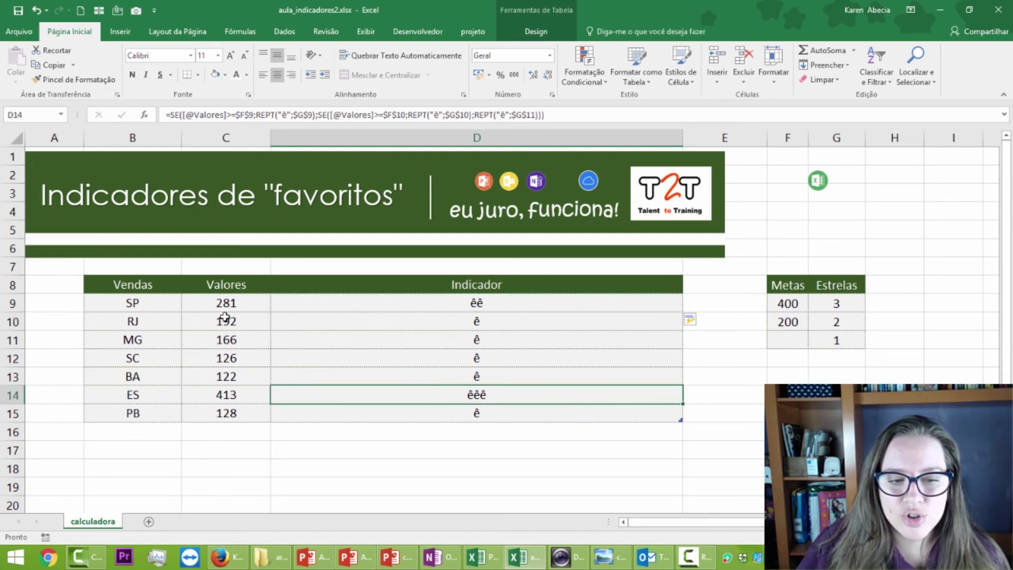
drag(226, 303, 227, 417)
key(ctrl+a)
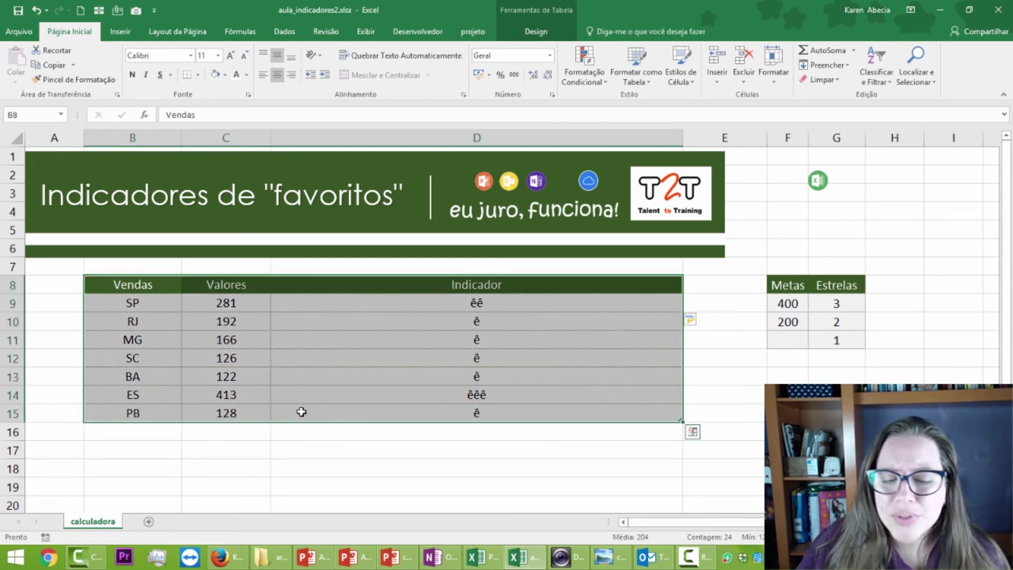
click(303, 410)
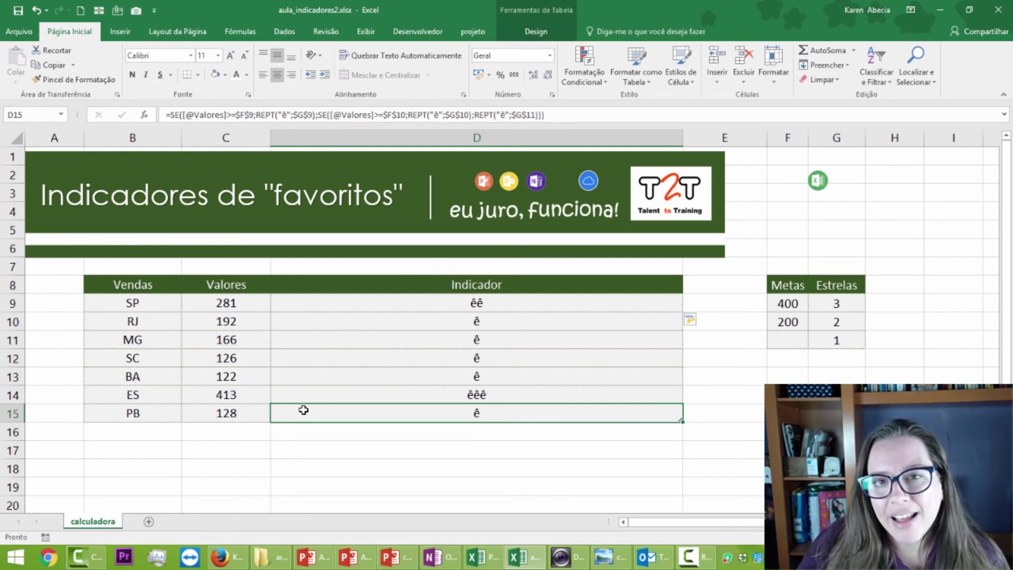
drag(317, 300, 308, 412)
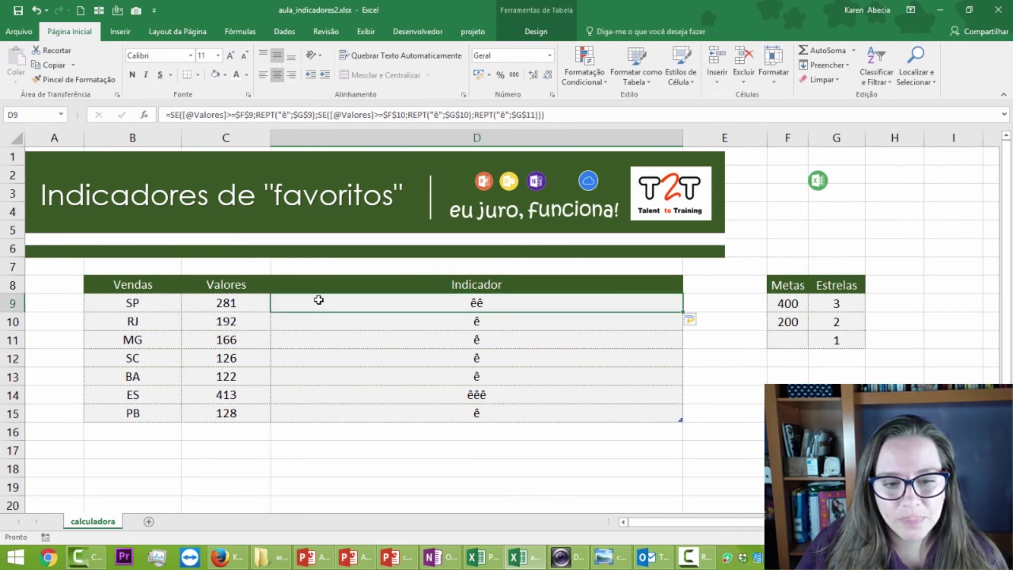
Apply the Wingdings 2 font to the Indicador cells so stars appear, then narrow column D
click(157, 56)
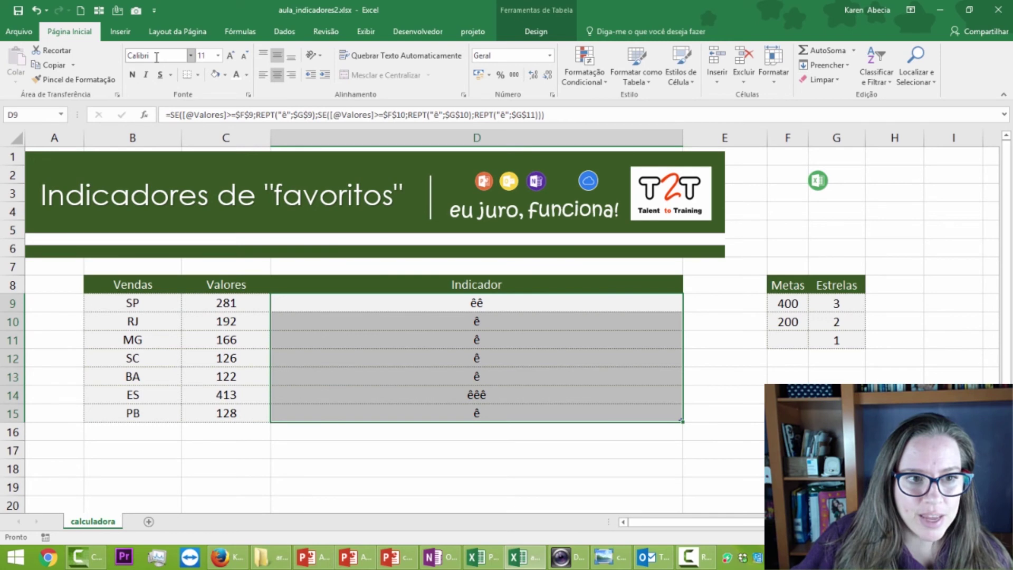
text(Wingdings)
click(180, 51)
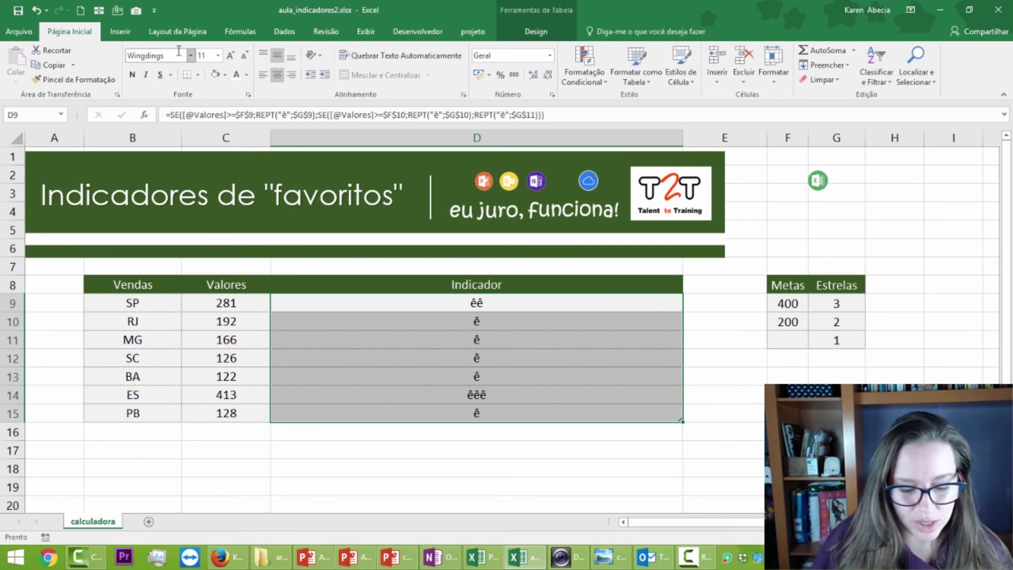
text(2)
key(Return)
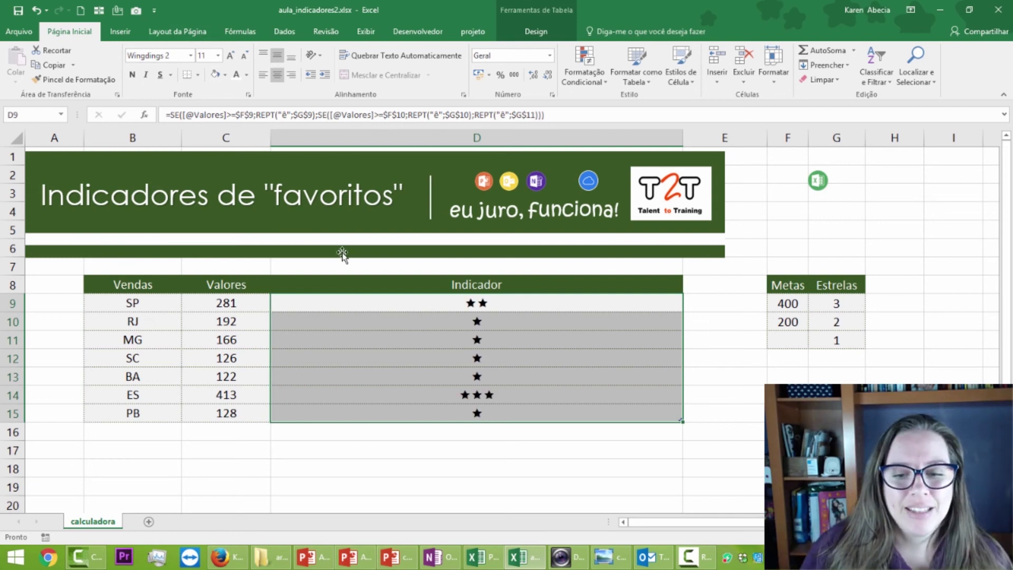
click(567, 363)
drag(682, 137, 330, 138)
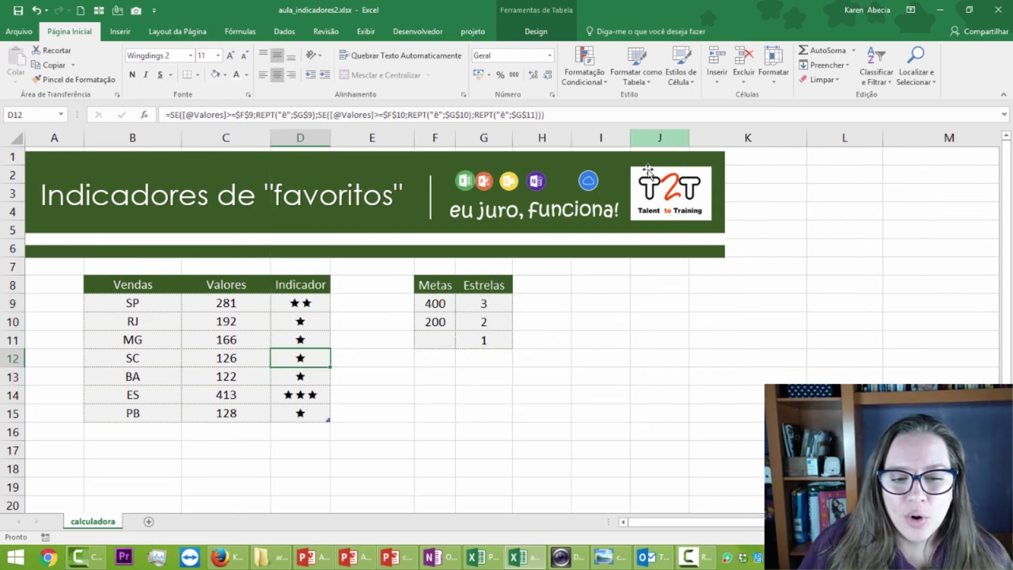
Left-align the D9:D15 stars and give them a gold font colour
drag(294, 301, 301, 414)
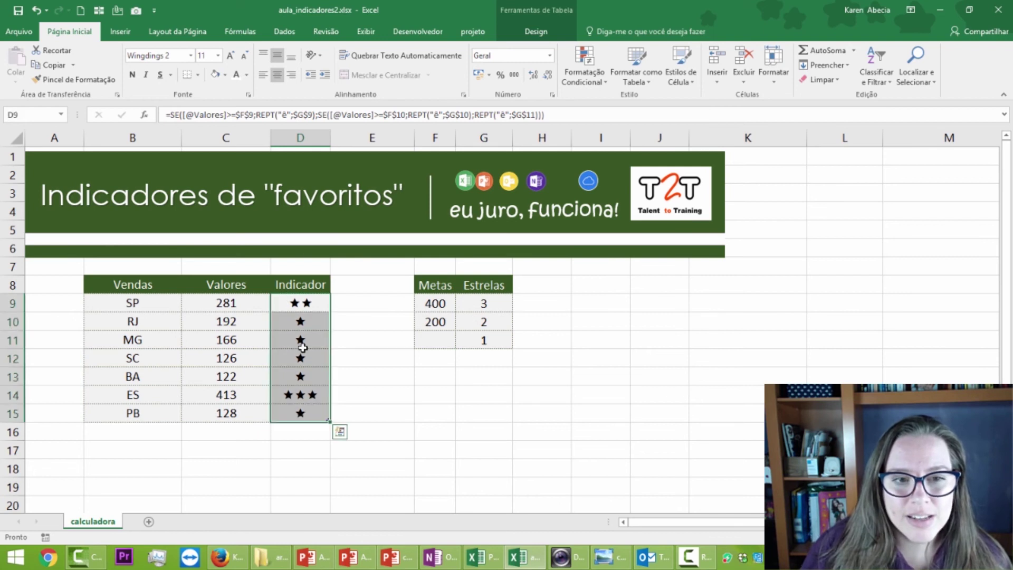
click(264, 76)
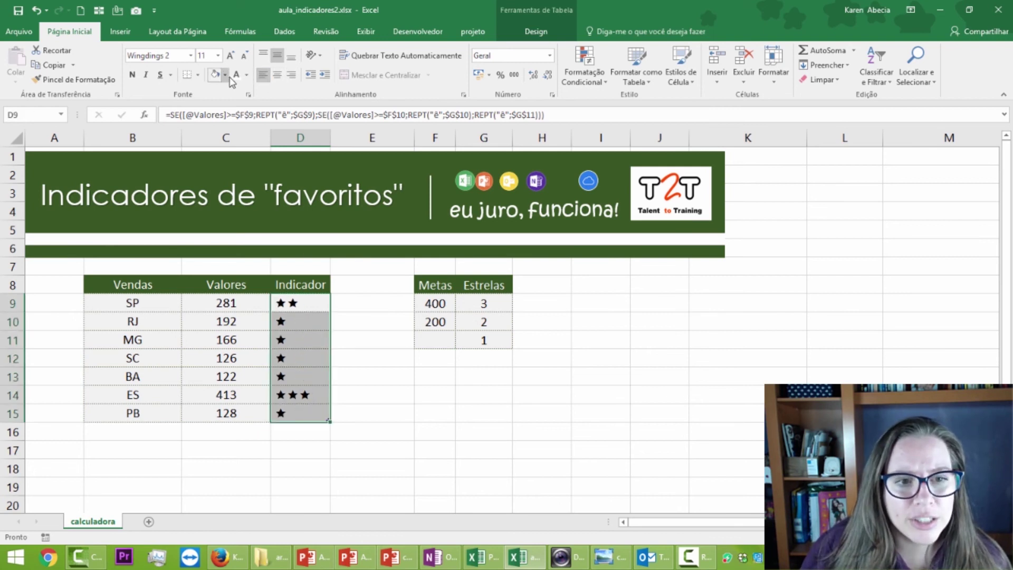
click(247, 75)
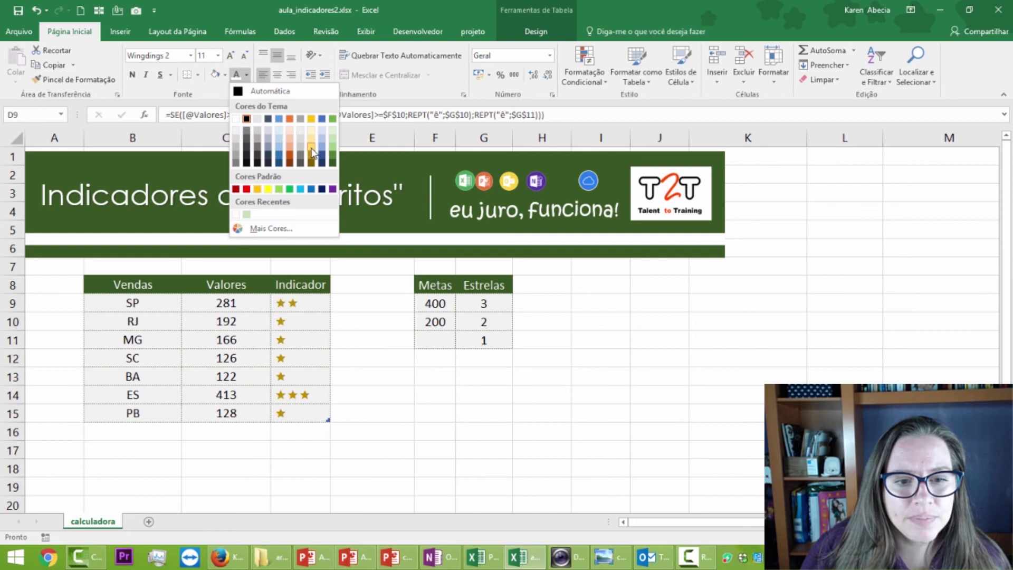
click(313, 123)
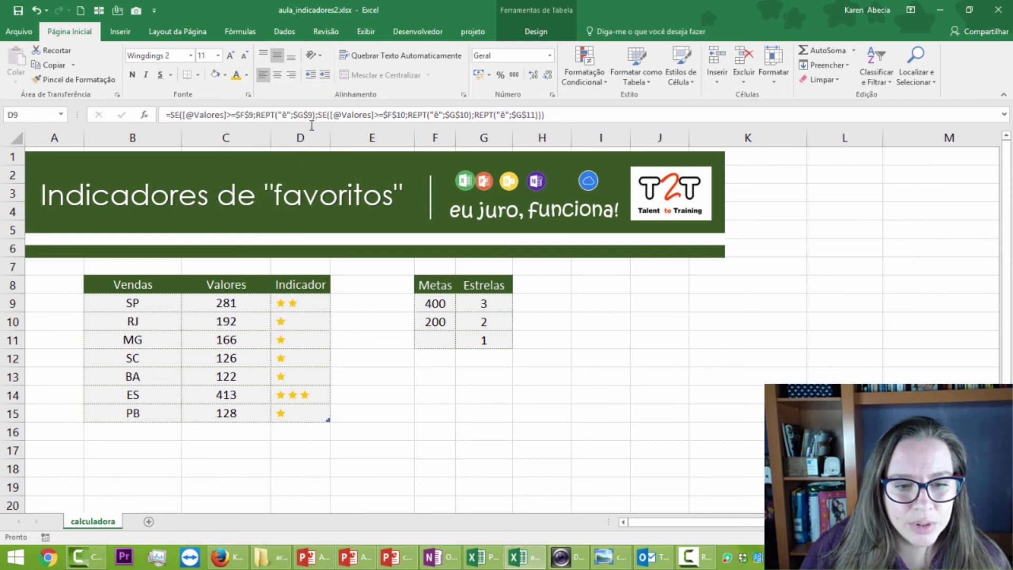
click(361, 342)
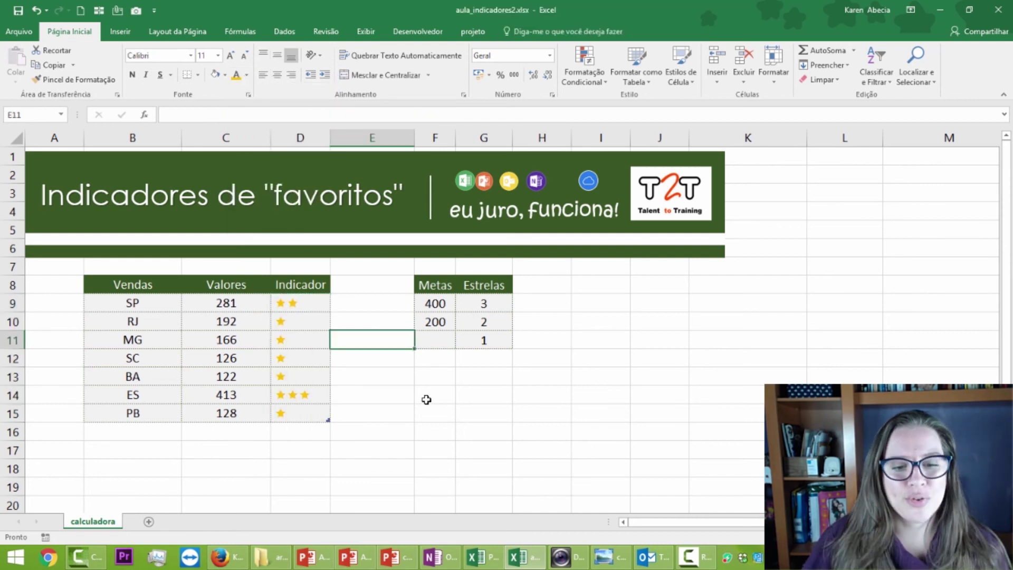